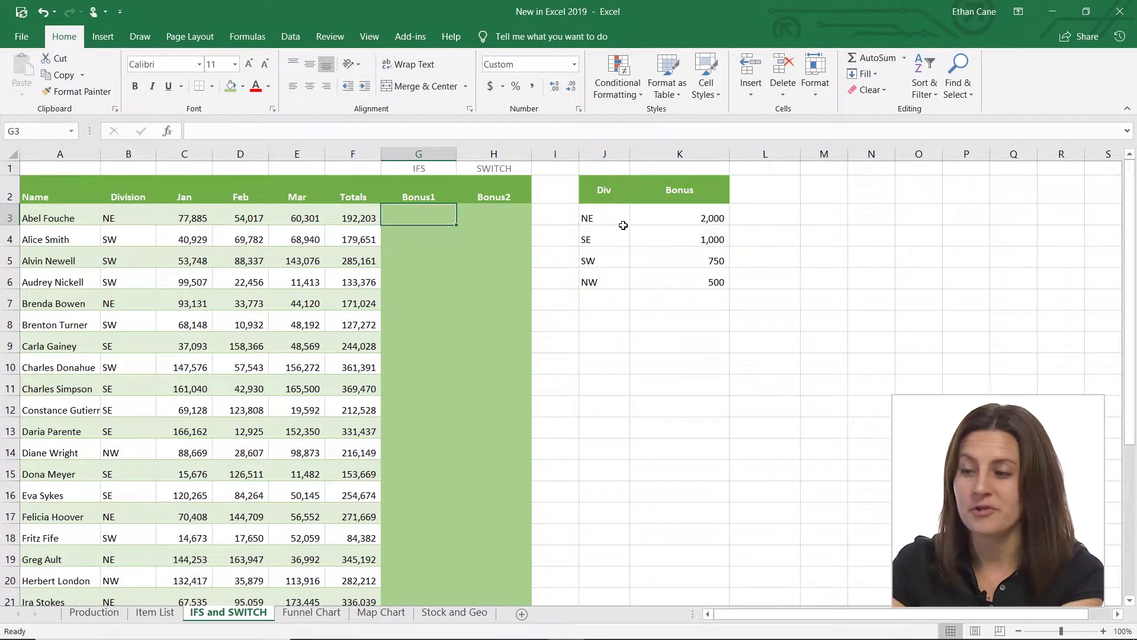
- In G3, enter =IFS(B3="NE",2000,B3="SE",1000,B3="SW",750,B3="NW",500) using the division bonus list
{"action": "left_click_drag", "start_coordinate": [612, 219], "coordinate": [614, 260]}
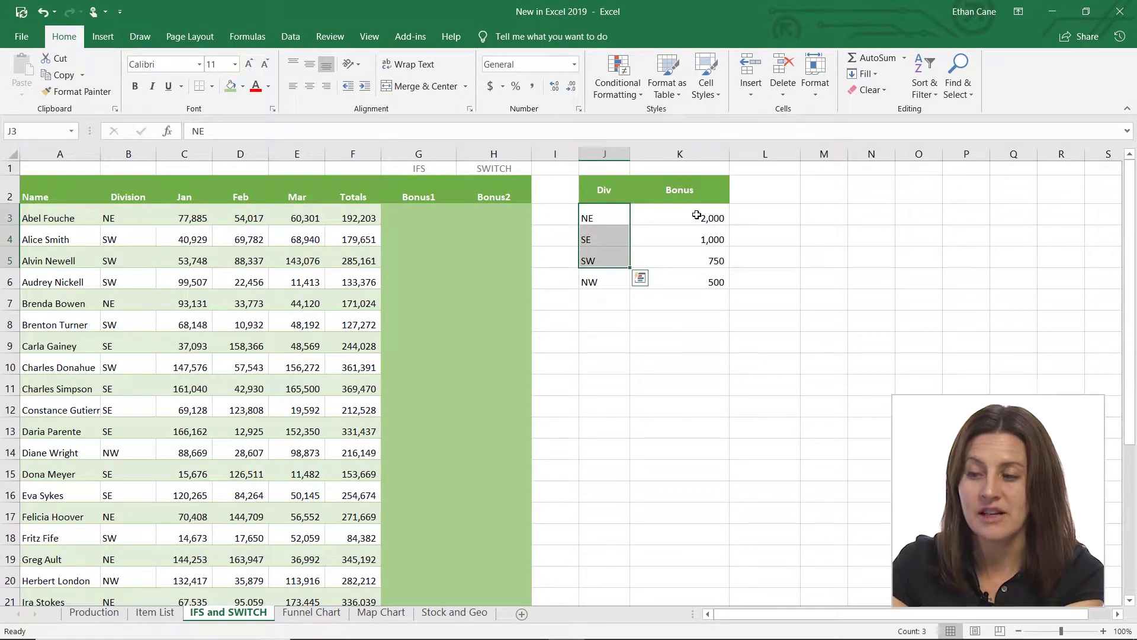
{"action": "left_click_drag", "start_coordinate": [697, 215], "coordinate": [695, 276]}
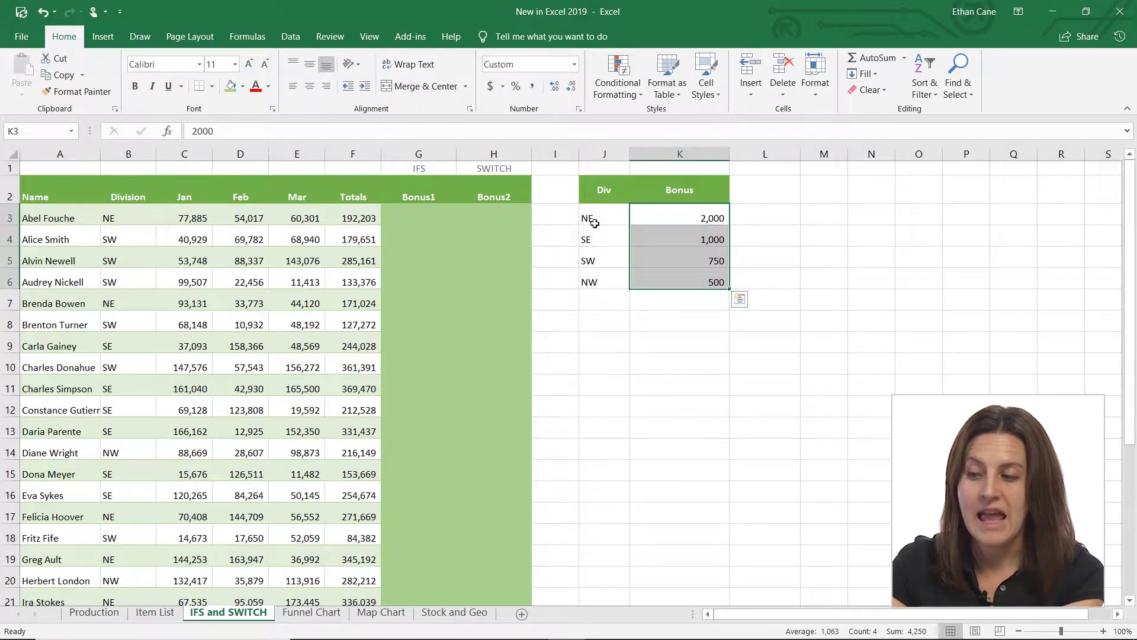
{"action": "left_click", "coordinate": [402, 220]}
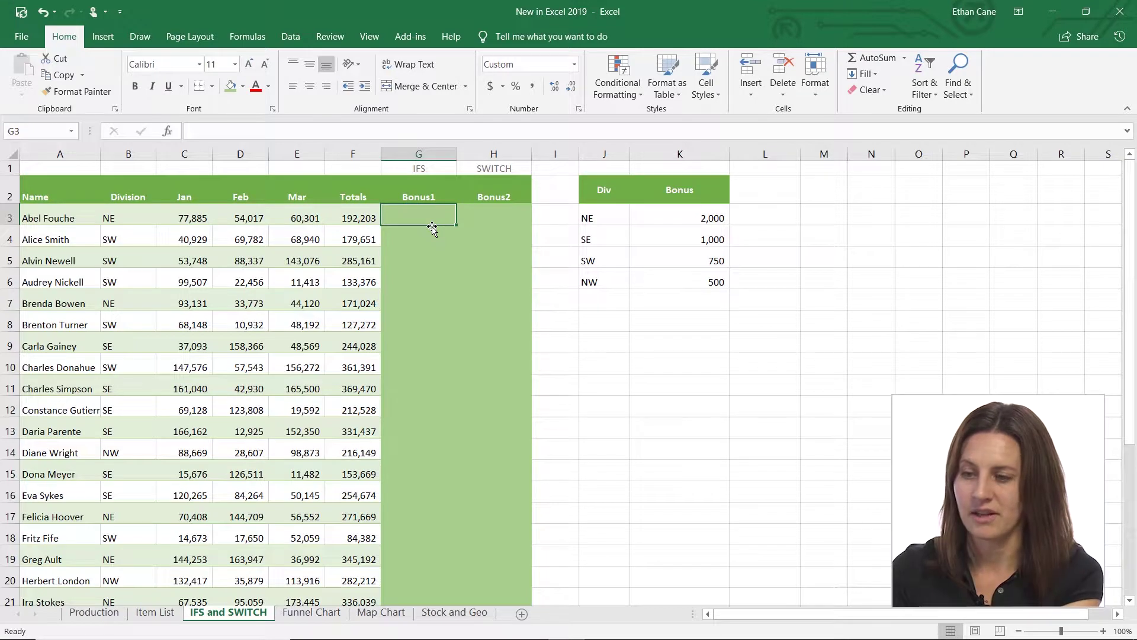
{"action": "type", "text": "=ifs("}
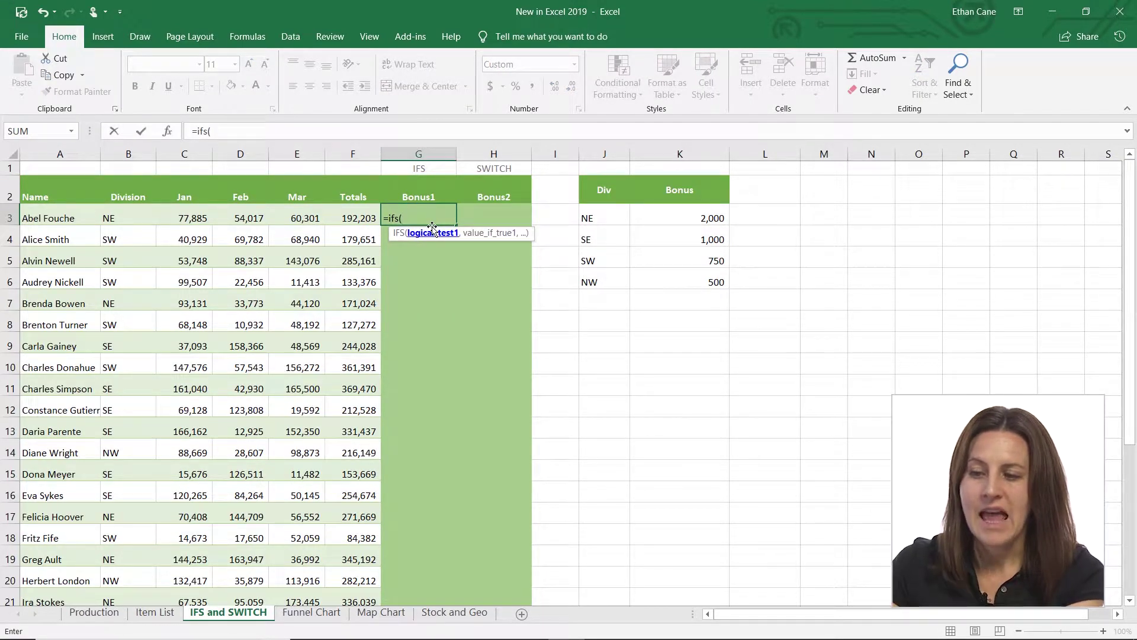
{"action": "left_click", "coordinate": [143, 221]}
{"action": "type", "text": "="}
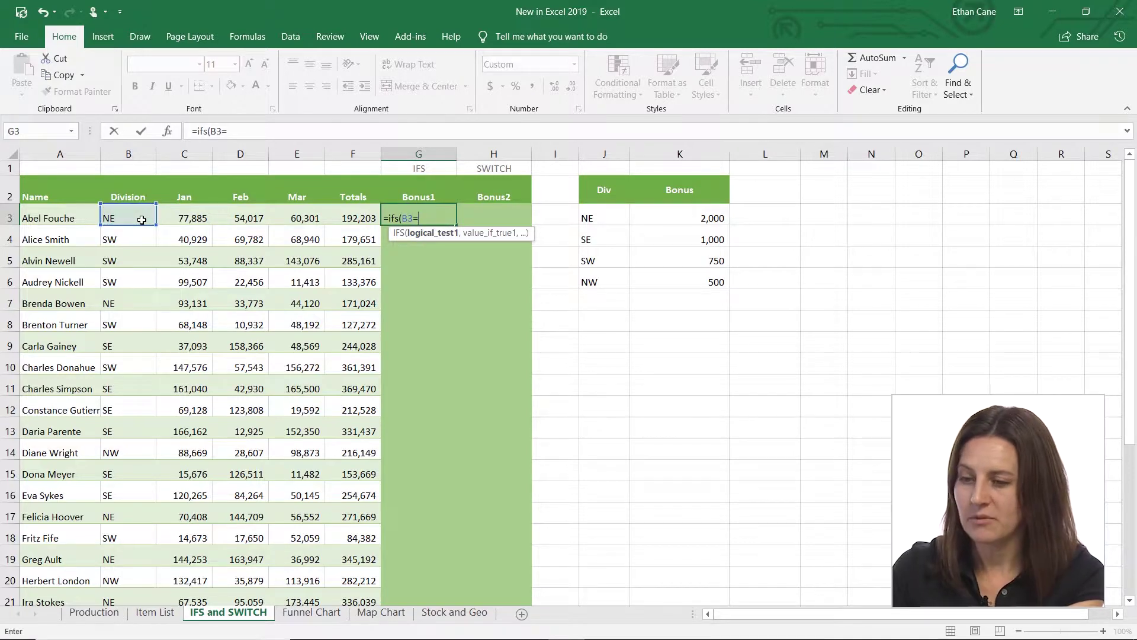
{"action": "type", "text": "\"NE\""}
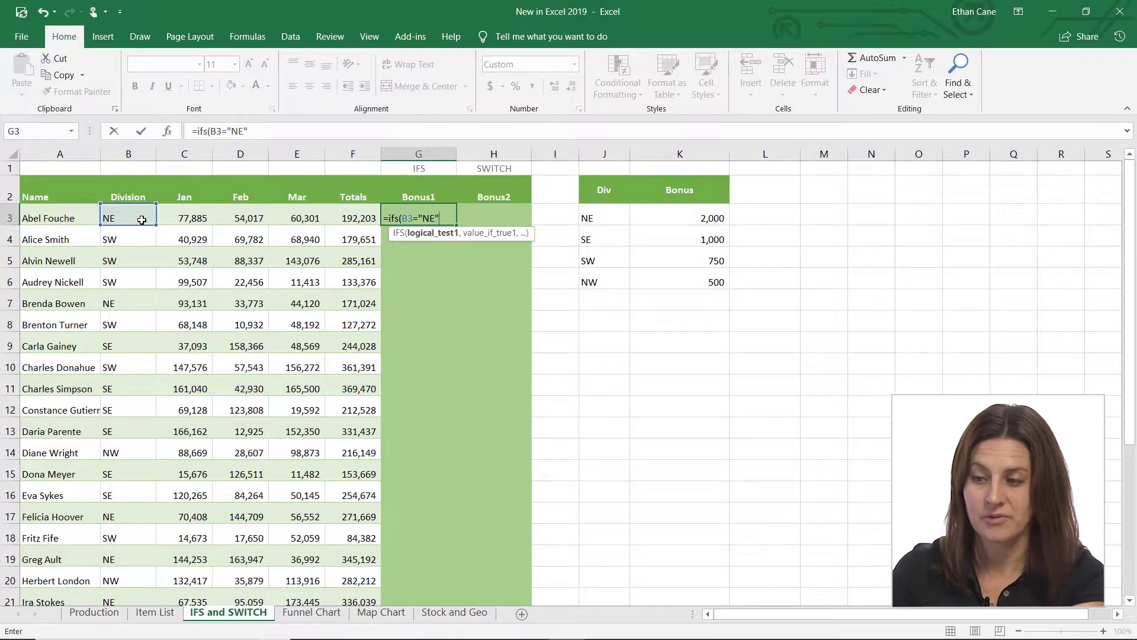
{"action": "type", "text": ","}
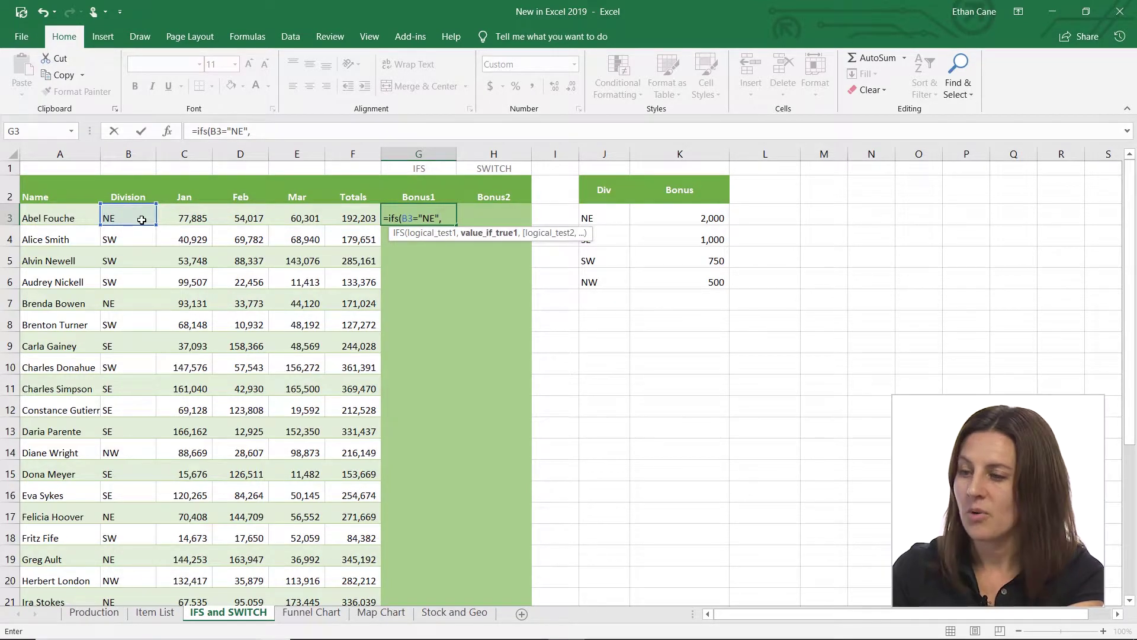
{"action": "type", "text": "2000"}
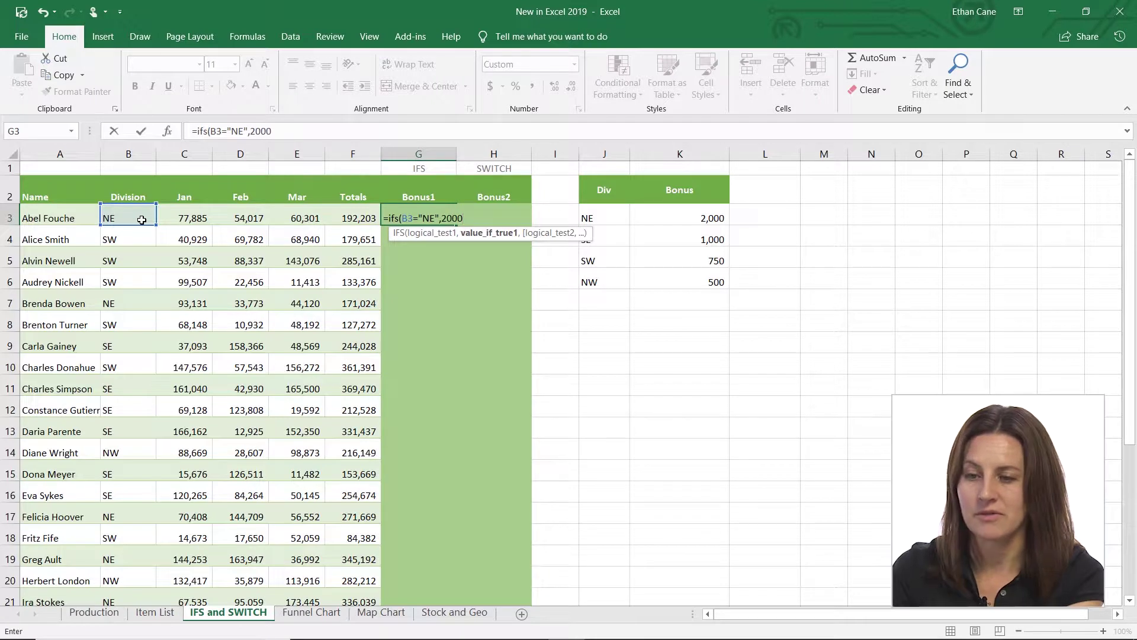
{"action": "type", "text": ","}
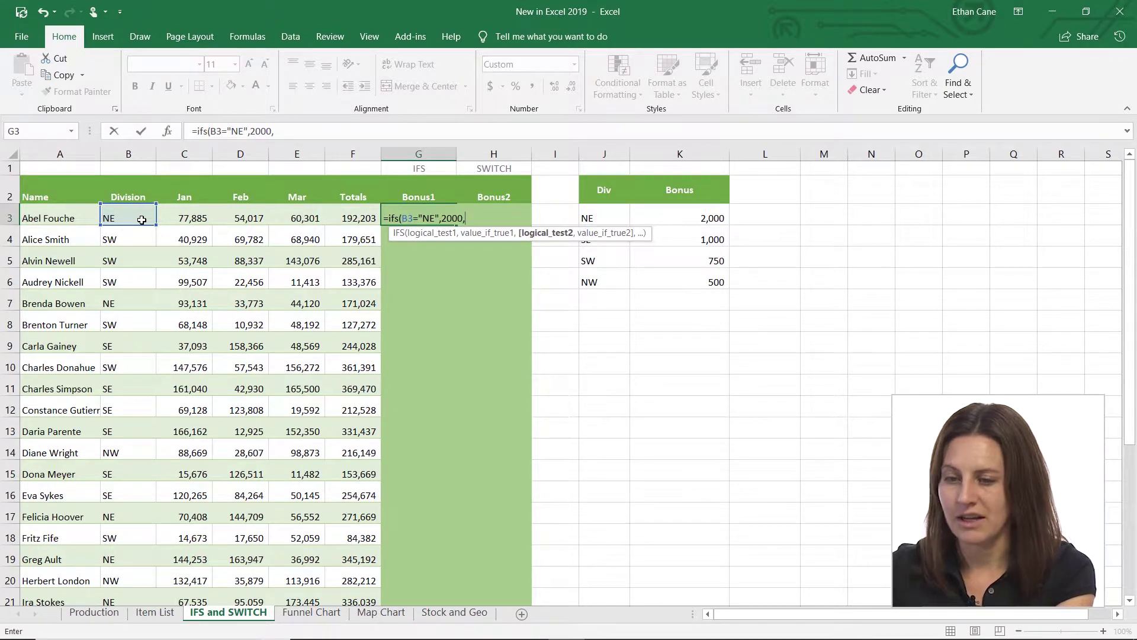
{"action": "type", "text": "b"}
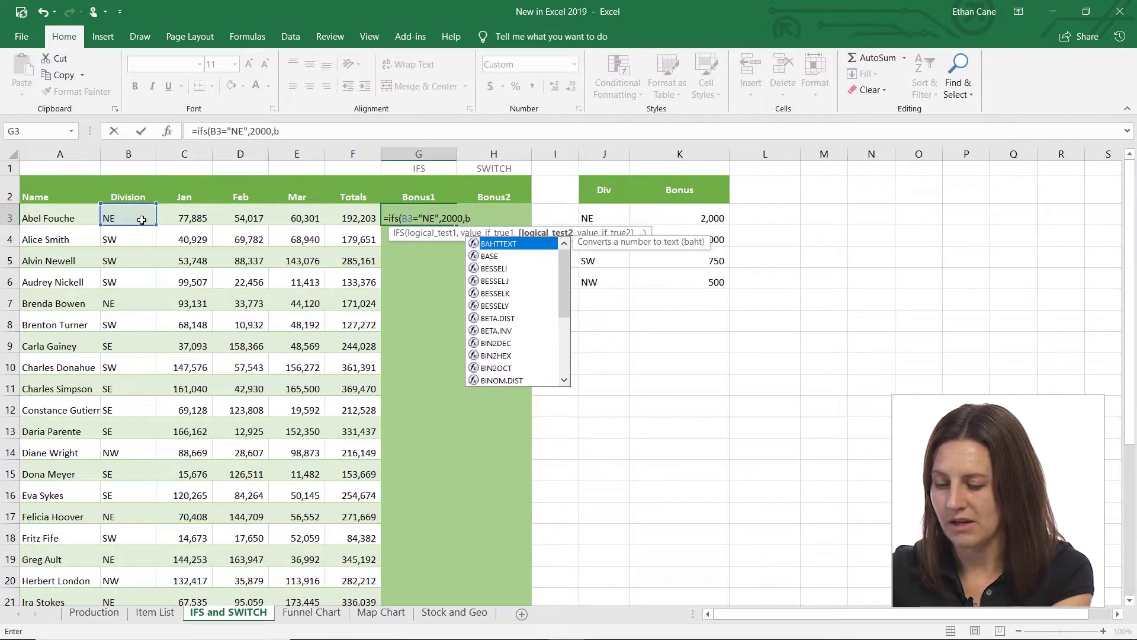
{"action": "type", "text": "3=\"S"}
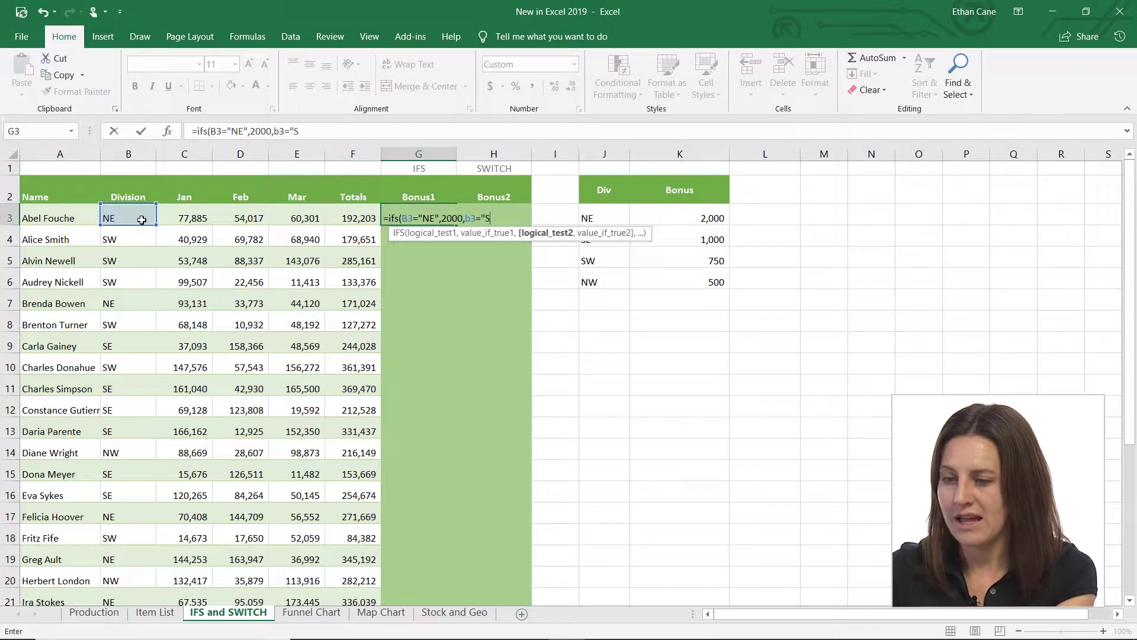
{"action": "type", "text": "E\","}
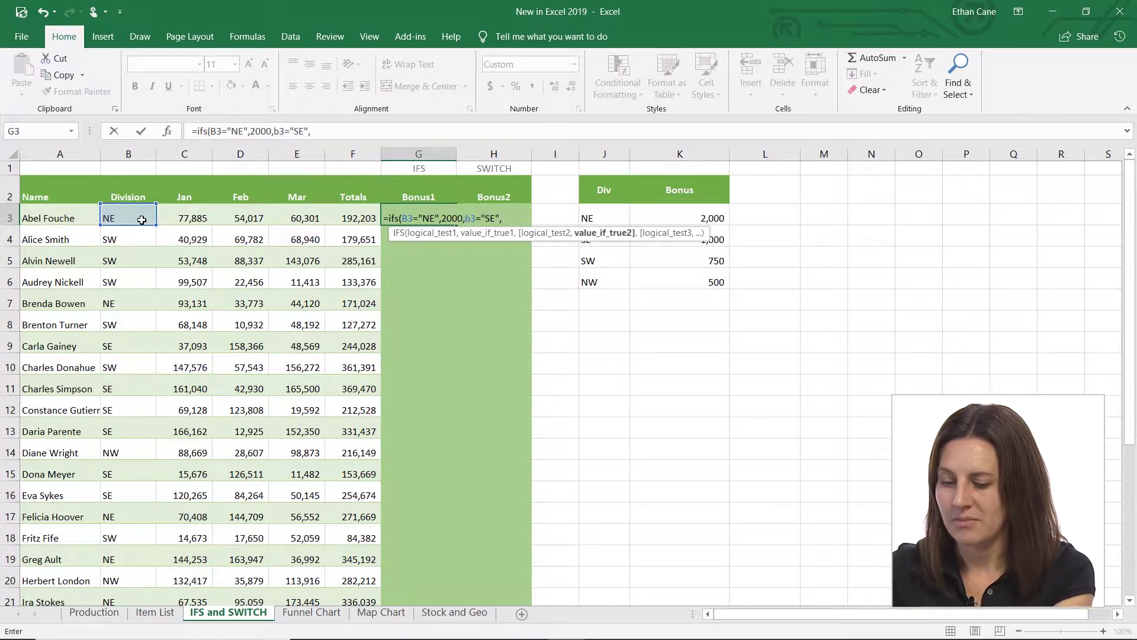
{"action": "type", "text": "1000,"}
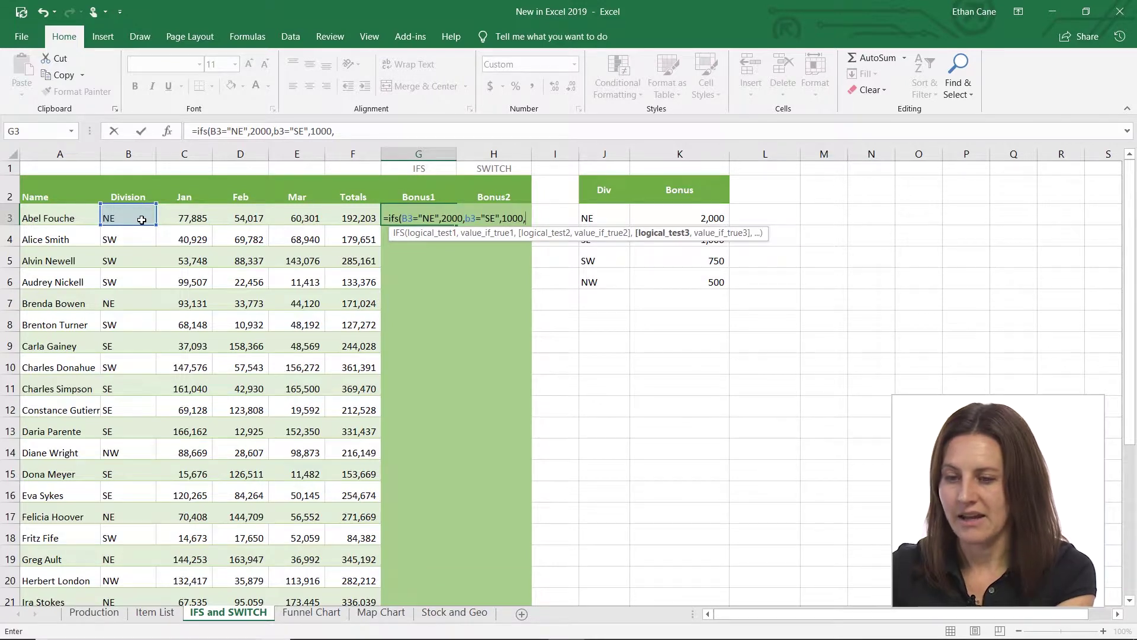
{"action": "type", "text": "b3"}
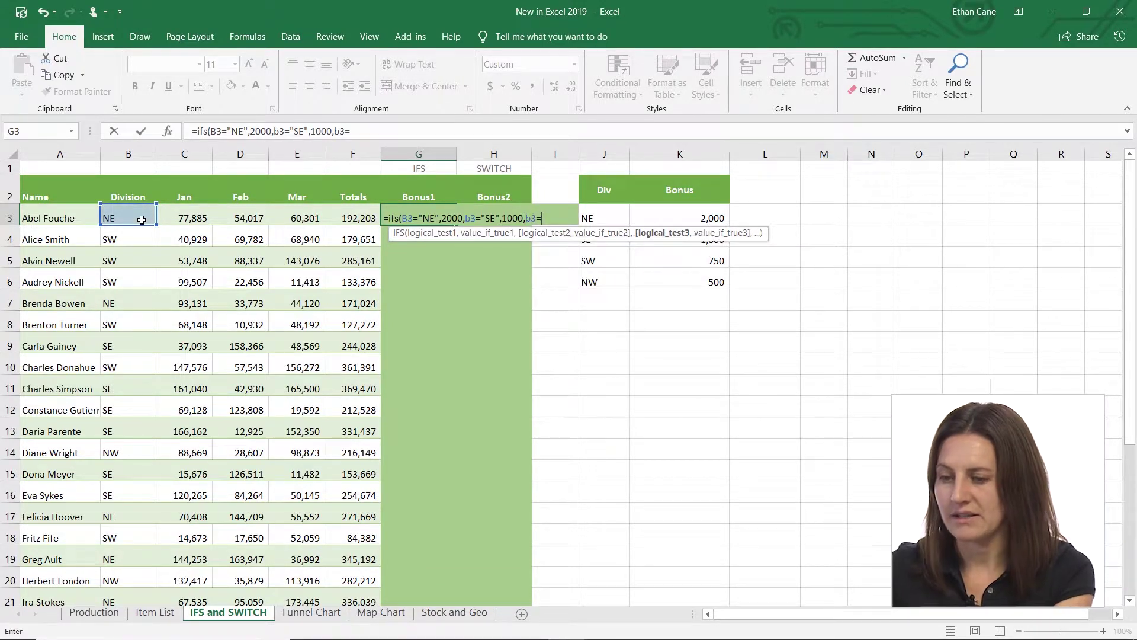
{"action": "type", "text": "=SW"}
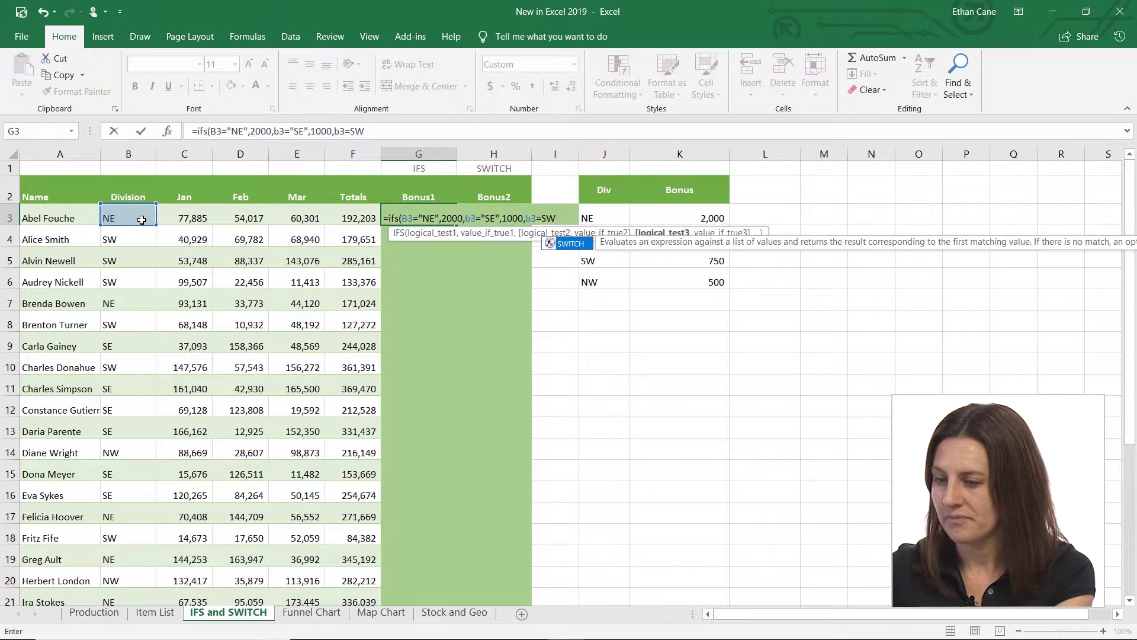
{"action": "key", "text": "BackSpace"}
{"action": "key", "text": "BackSpace"}
{"action": "type", "text": "\"SE"}
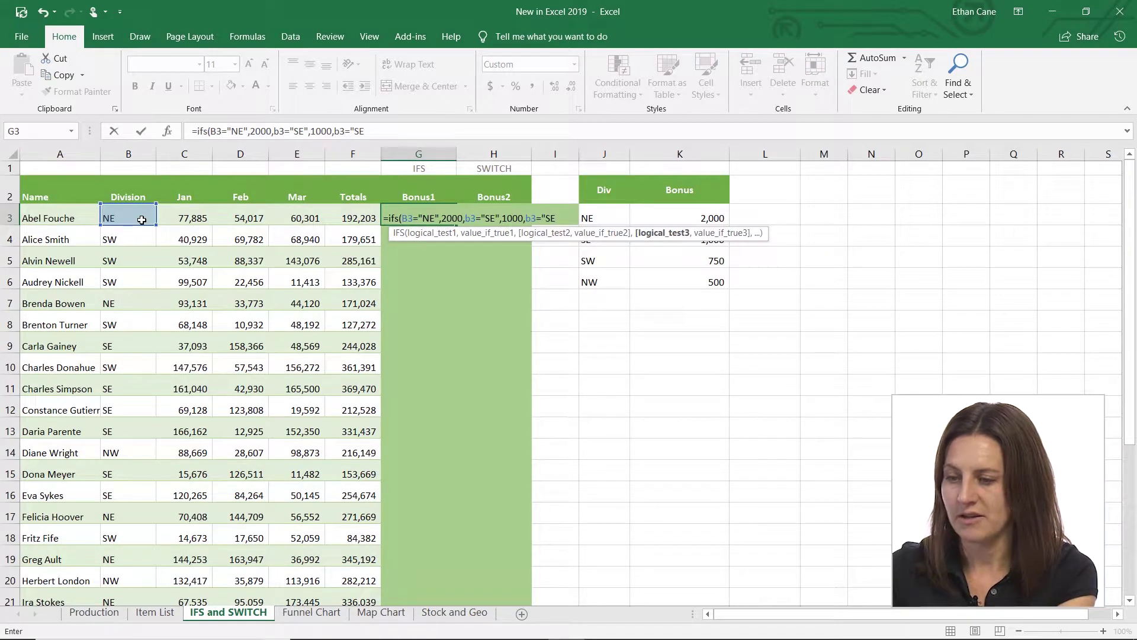
{"action": "type", "text": "W"}
{"action": "key", "text": "BackSpace"}
{"action": "key", "text": "BackSpace"}
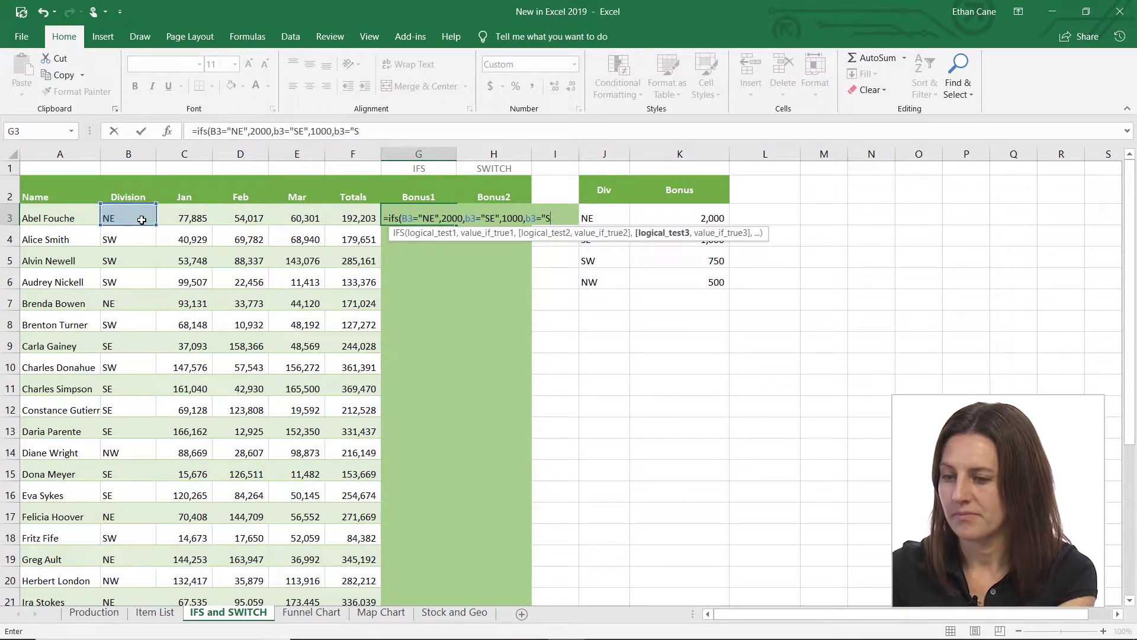
{"action": "type", "text": "W\","}
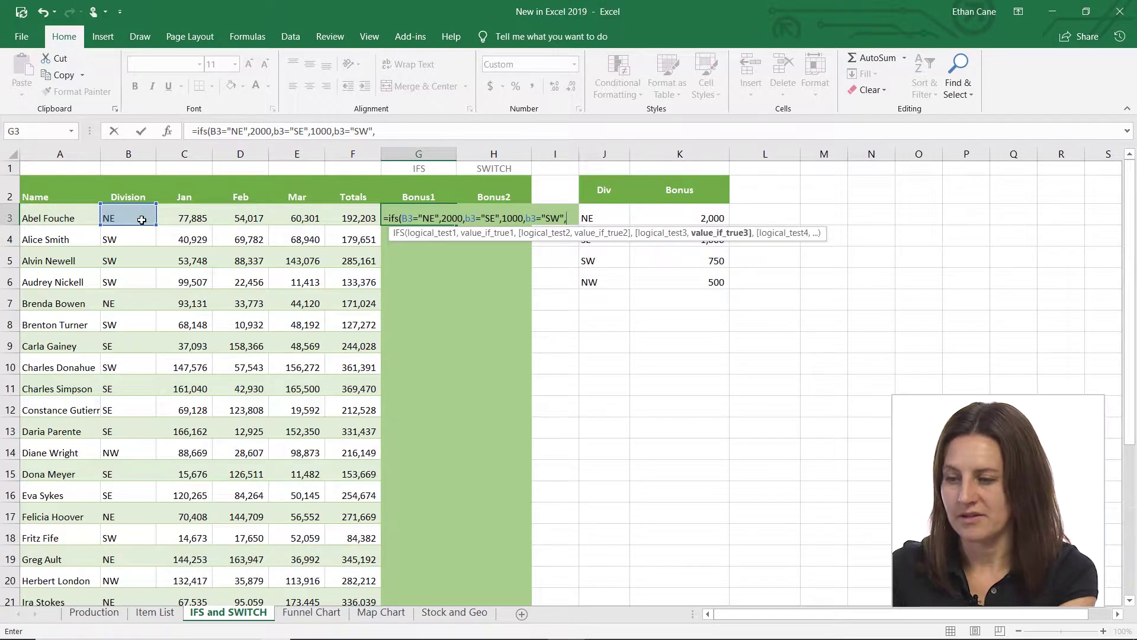
{"action": "type", "text": "750"}
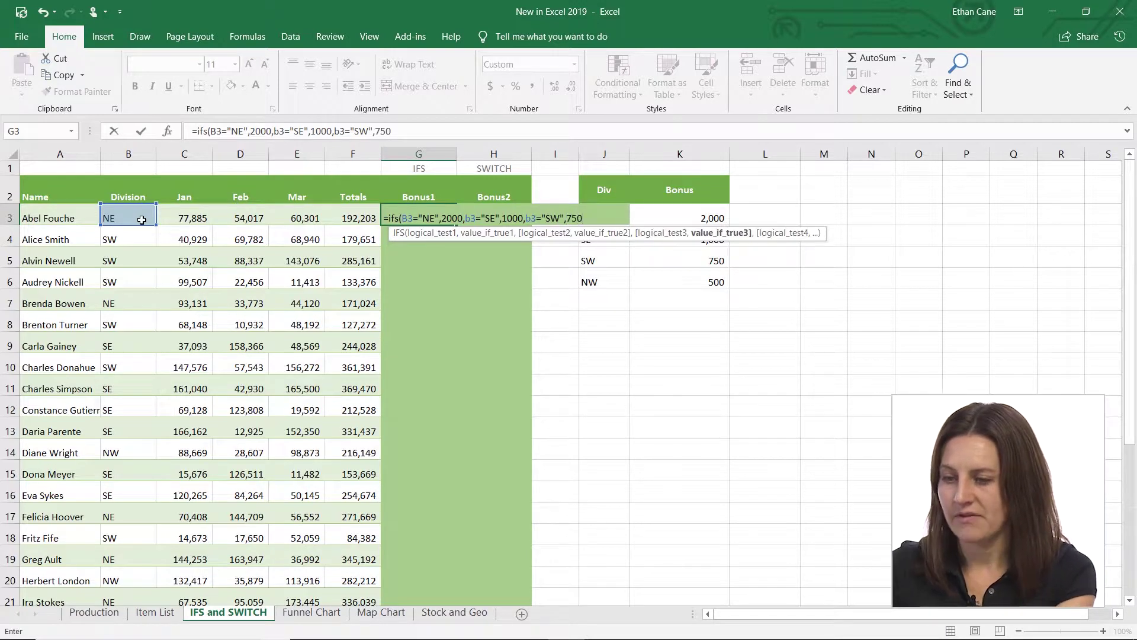
{"action": "type", "text": ","}
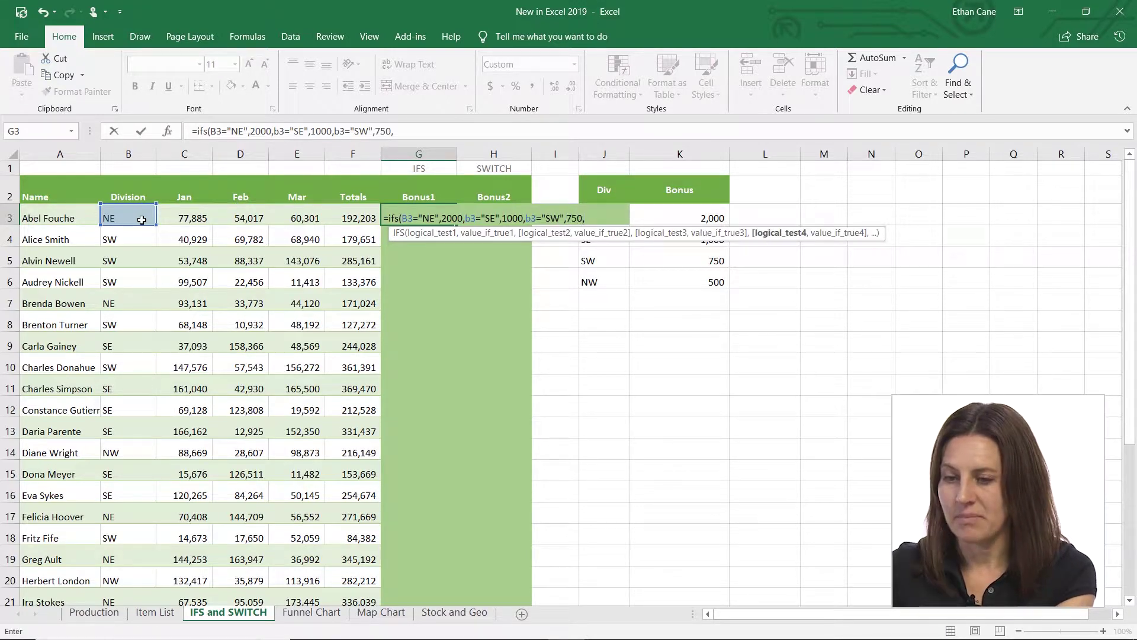
{"action": "type", "text": "b3"}
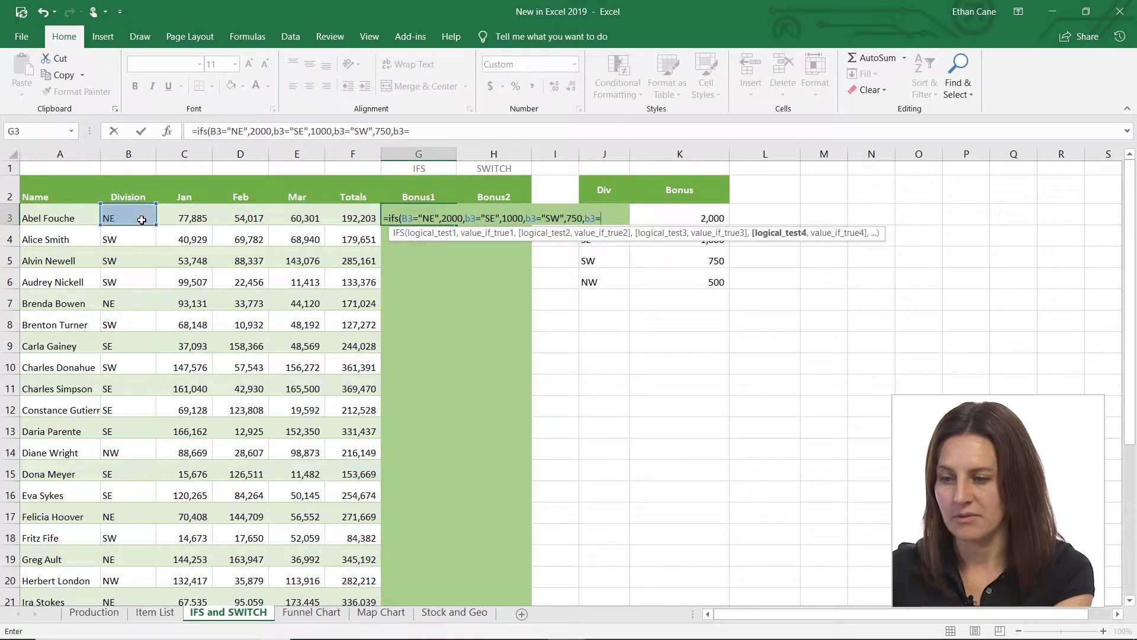
{"action": "type", "text": "=\""}
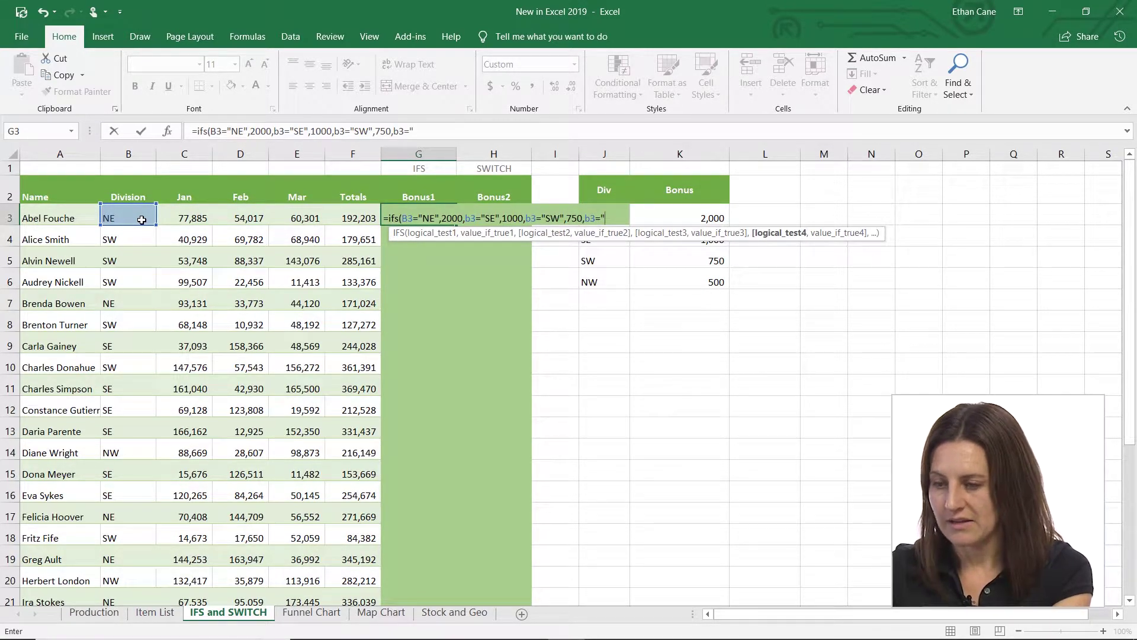
{"action": "type", "text": "NW\","}
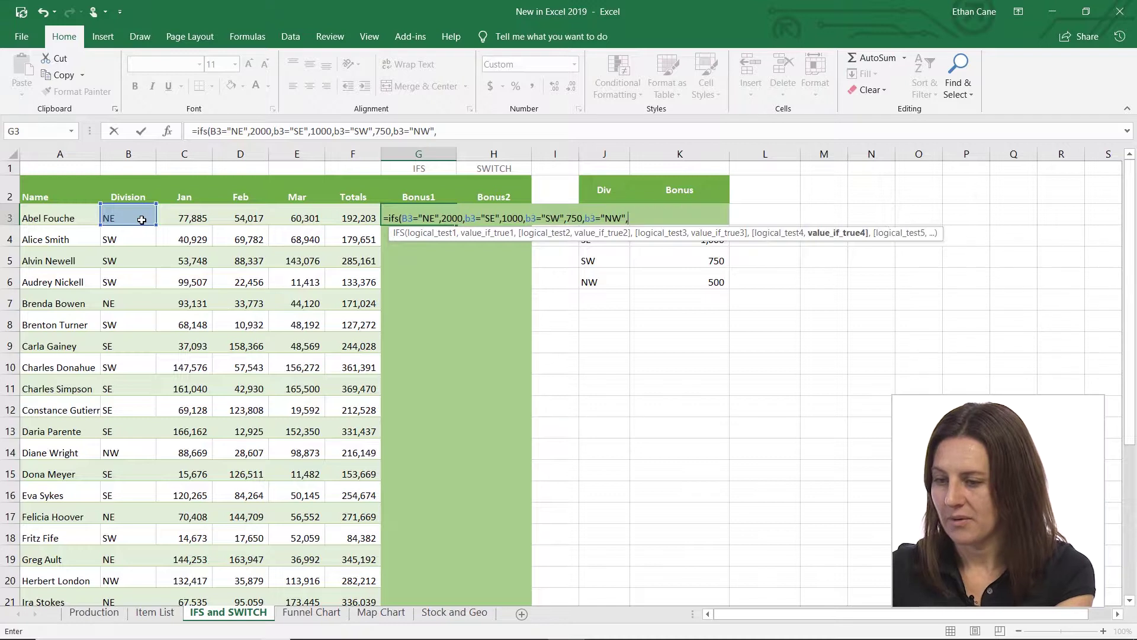
{"action": "type", "text": "500"}
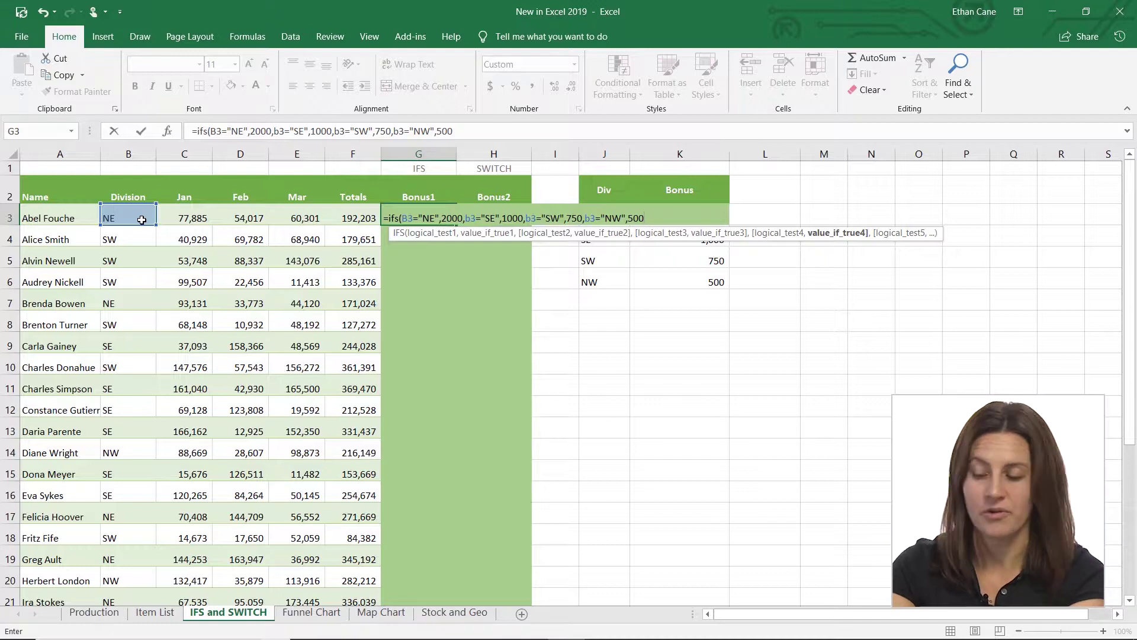
{"action": "type", "text": ")"}
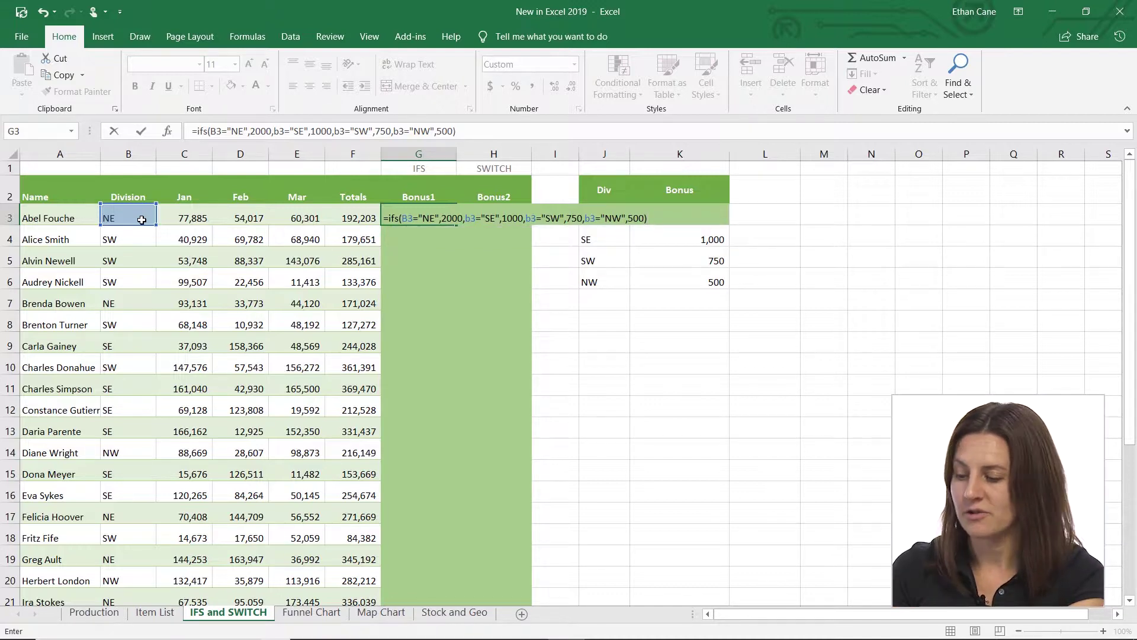
{"action": "key", "text": "Return"}
- Fill the G3 IFS formula down the Bonus1 column, then reselect G3
{"action": "key", "text": "Up"}
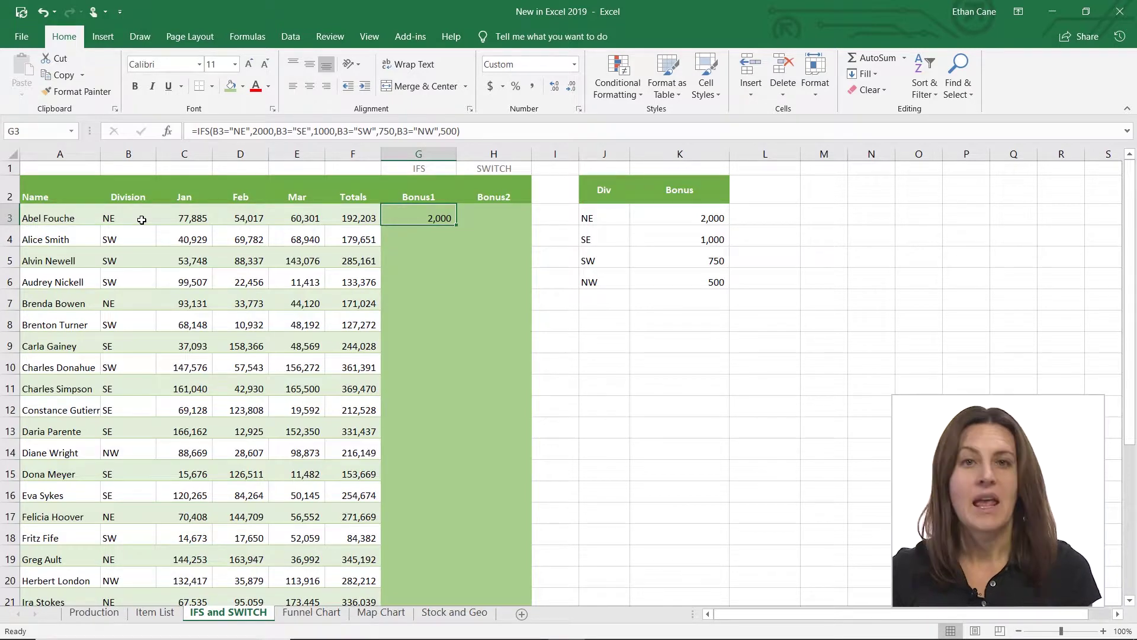
{"action": "double_click", "coordinate": [456, 227]}
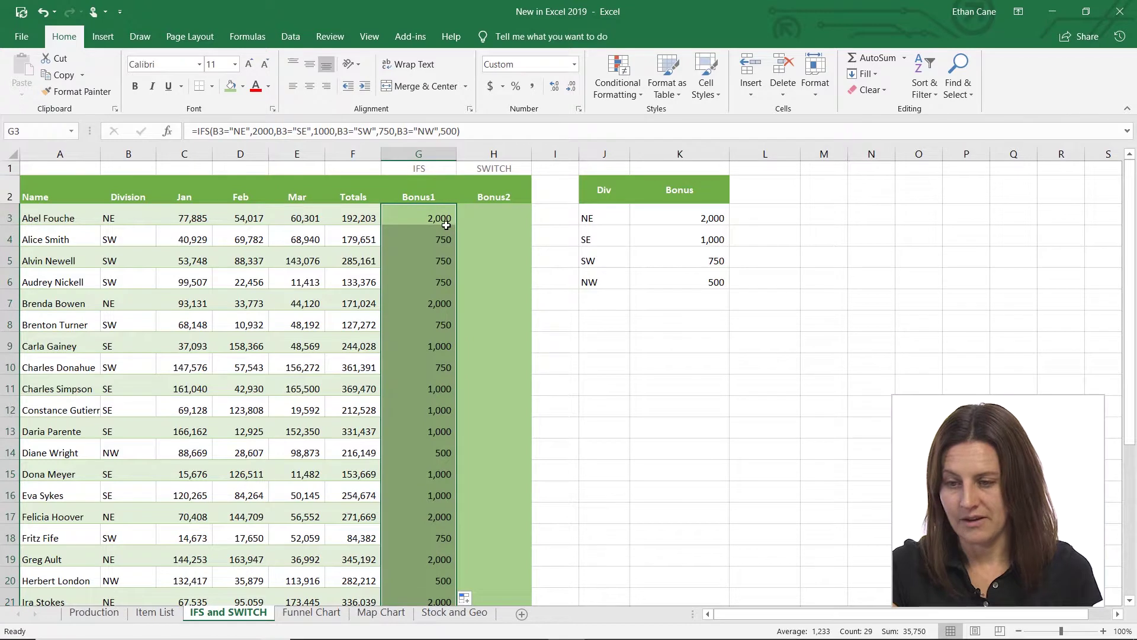
{"action": "key", "text": "Down"}
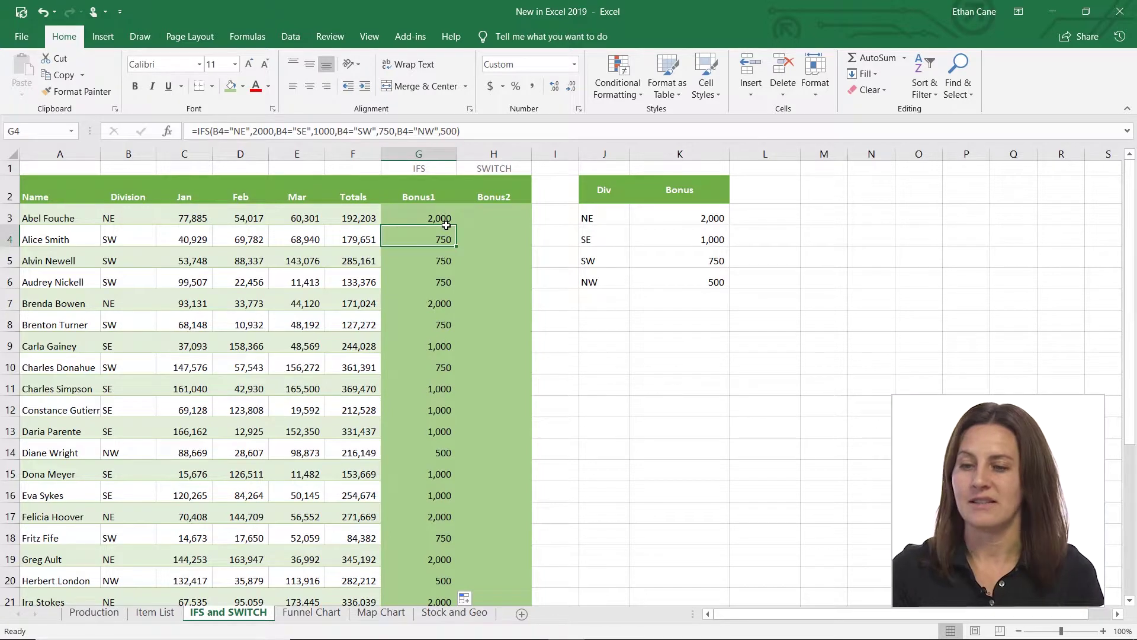
{"action": "key", "text": "Up"}
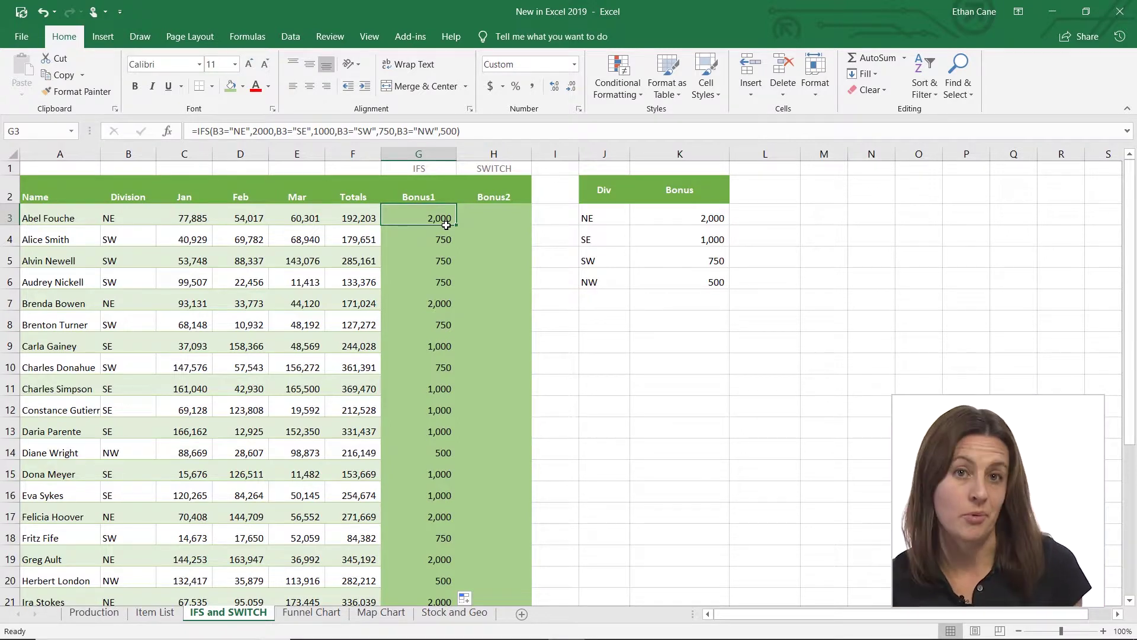
- Append a TRUE(),"No data" fallback to the G3 IFS formula
{"action": "left_click", "coordinate": [481, 136]}
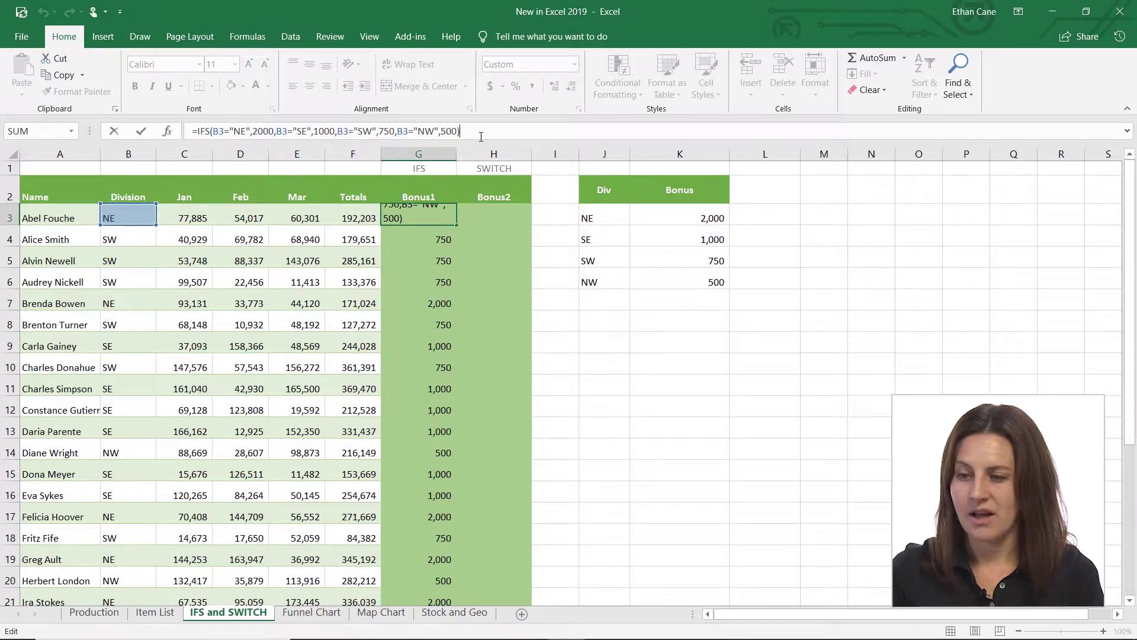
{"action": "key", "text": "BackSpace"}
{"action": "type", "text": ","}
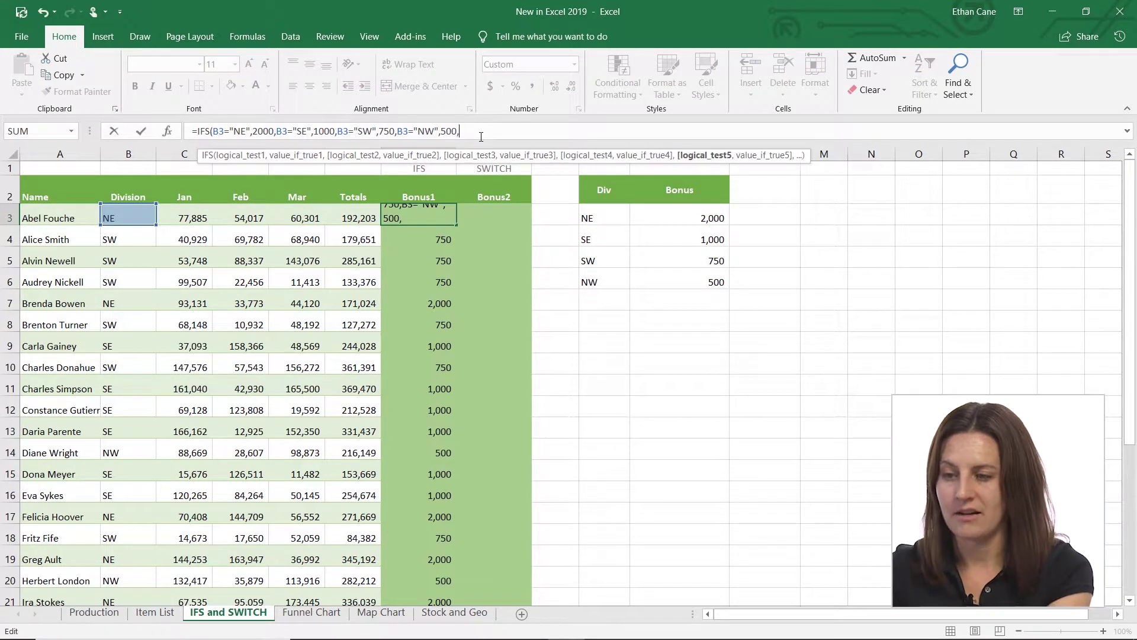
{"action": "type", "text": "true"}
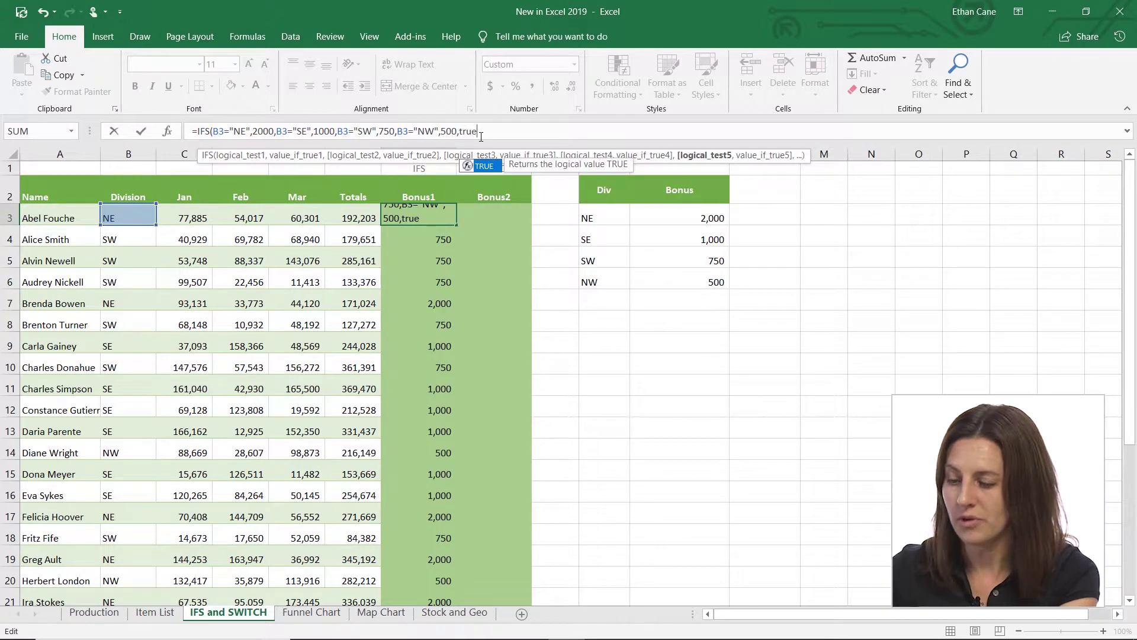
{"action": "type", "text": "()"}
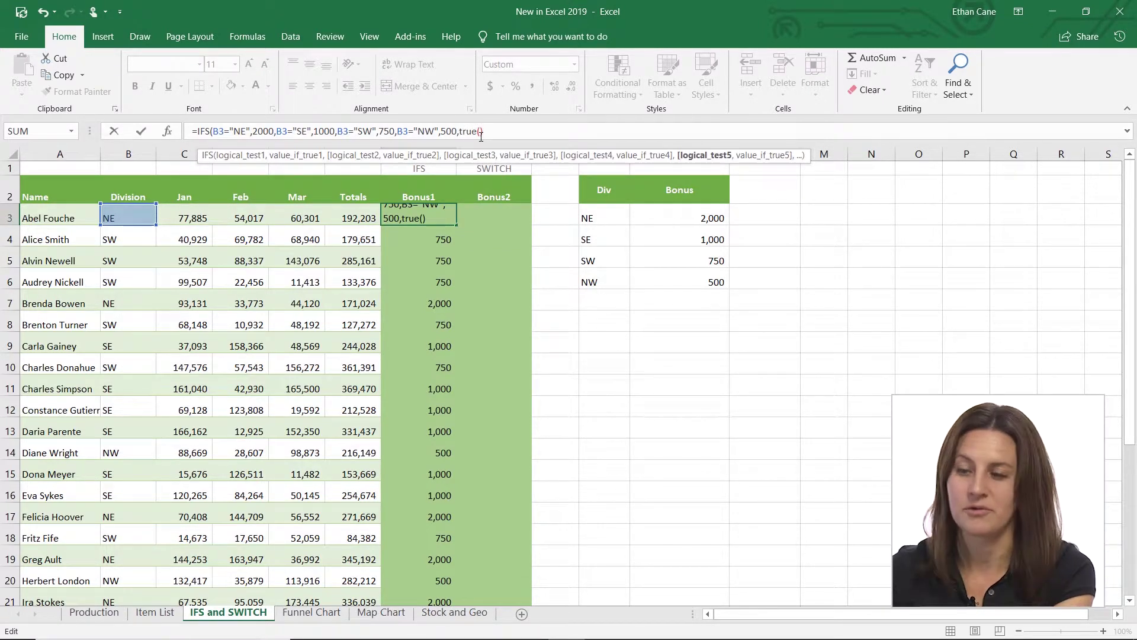
{"action": "type", "text": ",\""}
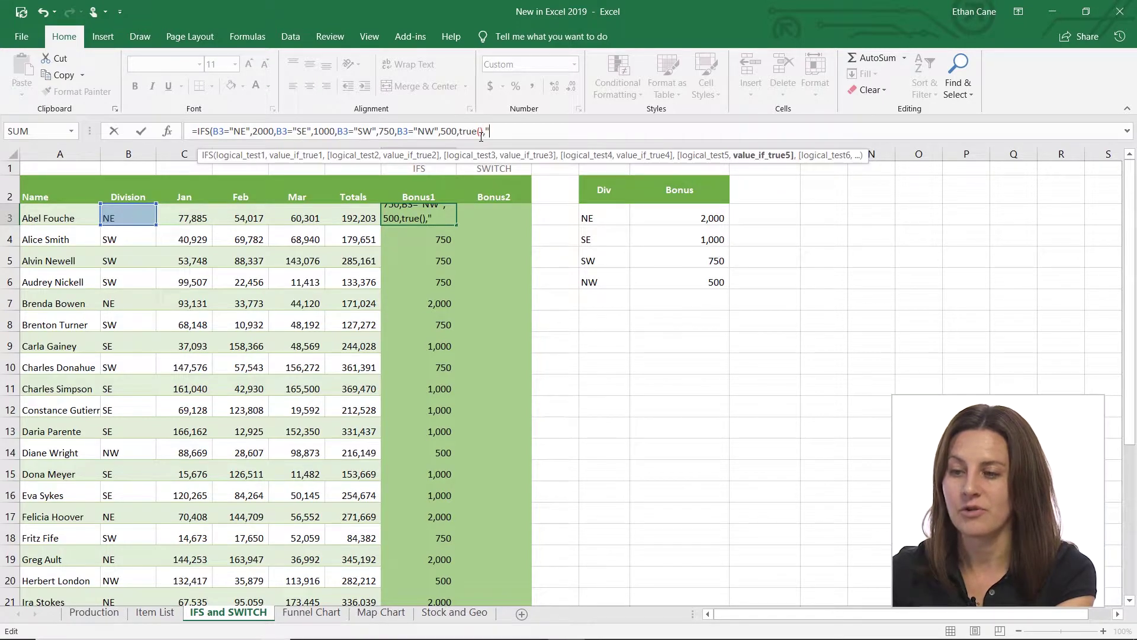
{"action": "type", "text": "No "}
{"action": "type", "text": "d"}
{"action": "key", "text": "BackSpace"}
{"action": "type", "text": "o data"}
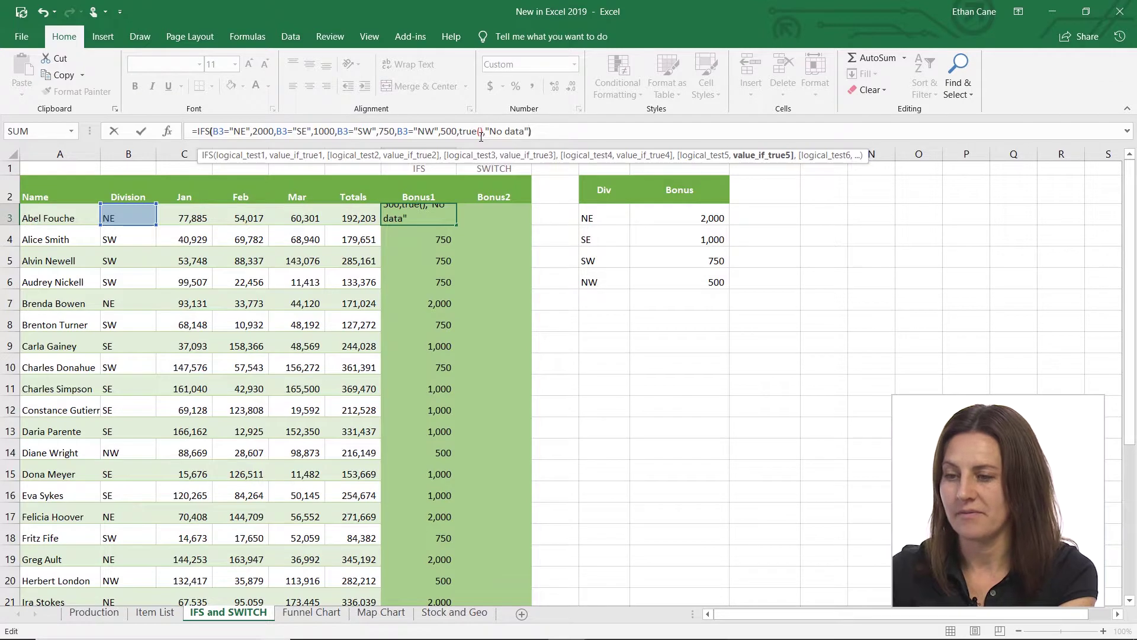
{"action": "key", "text": "Return"}
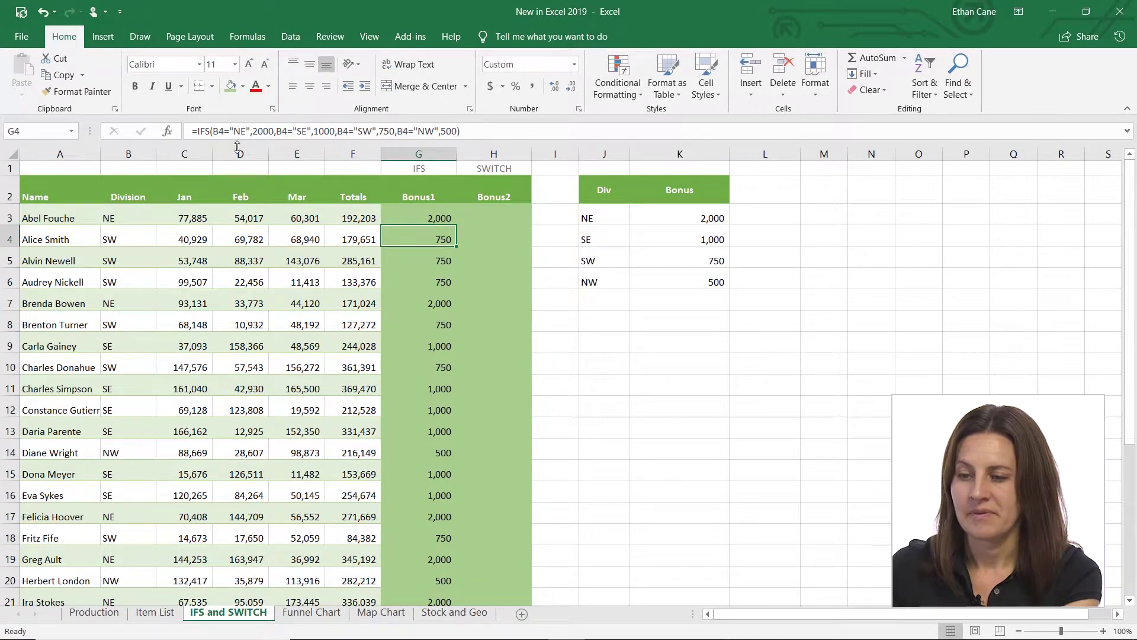
- Change B3's division to HW so G3 returns "No data", then reselect G3
{"action": "left_click", "coordinate": [128, 215]}
{"action": "type", "text": "HW"}
{"action": "key", "text": "Return"}
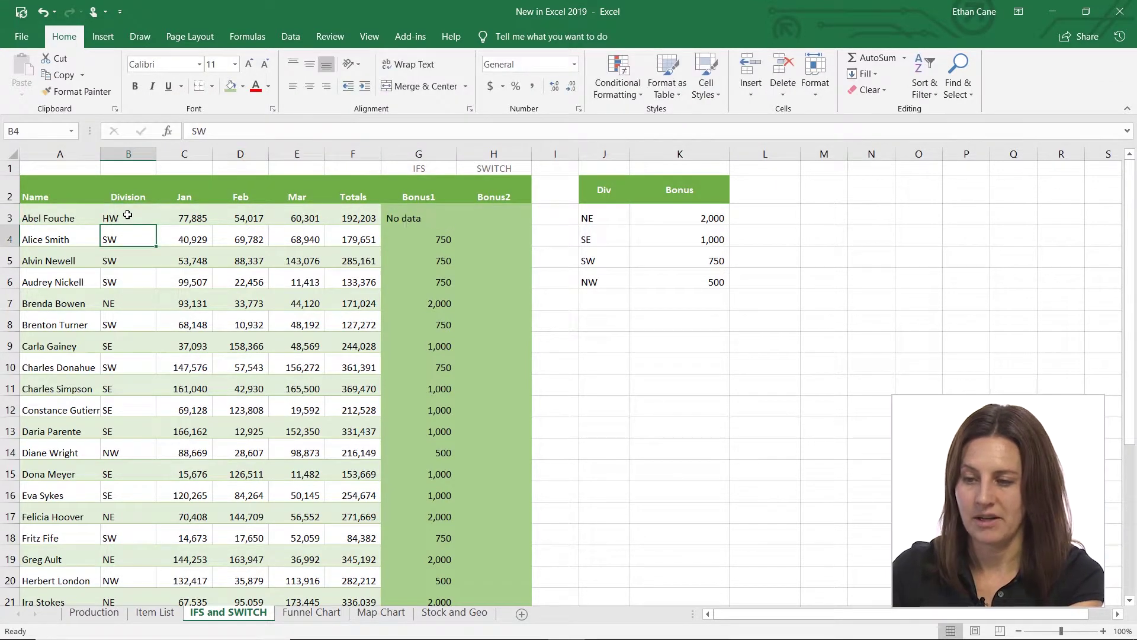
{"action": "left_click", "coordinate": [412, 220]}
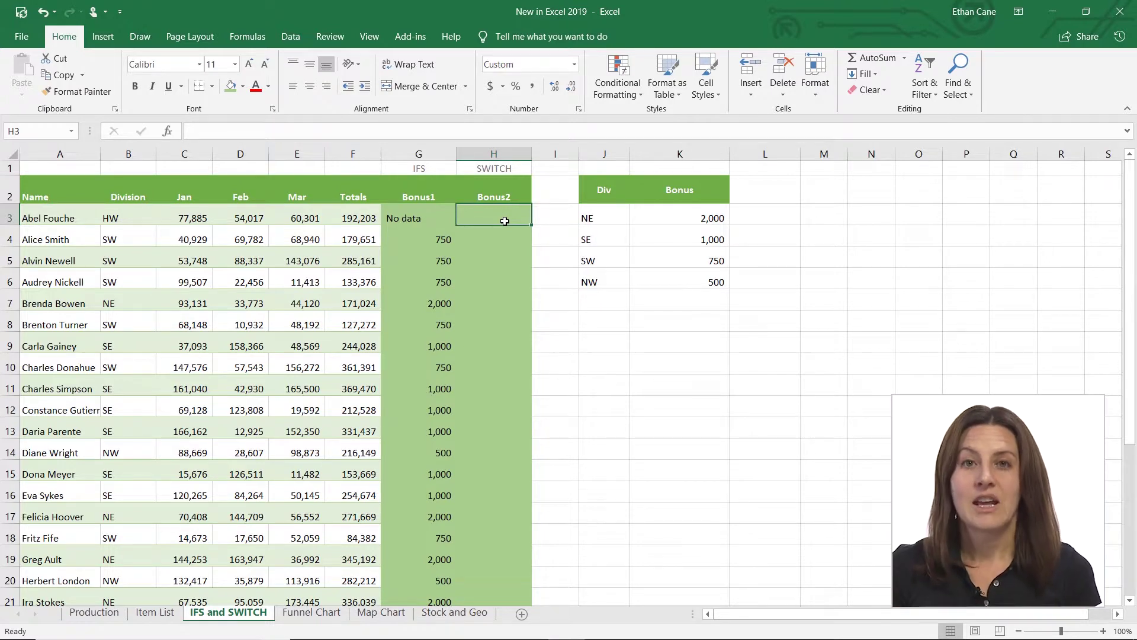
- In H3, type =SWITCH(B3,"NE",2000,"SE",1000,"SW",750,"NW",500)
{"action": "type", "text": "=swit"}
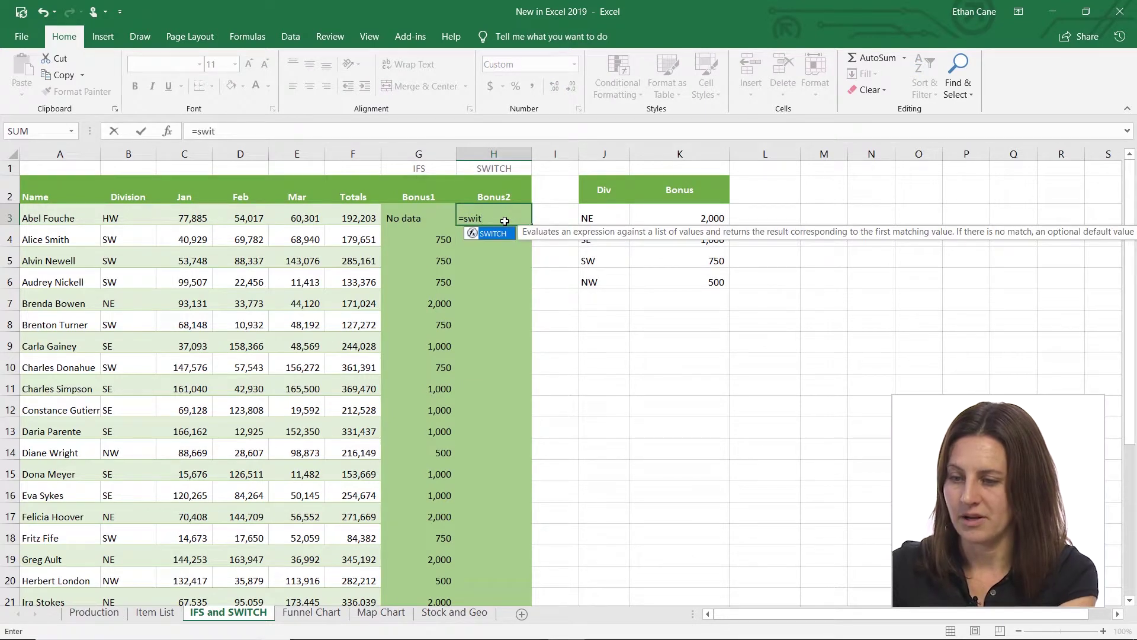
{"action": "type", "text": "ch("}
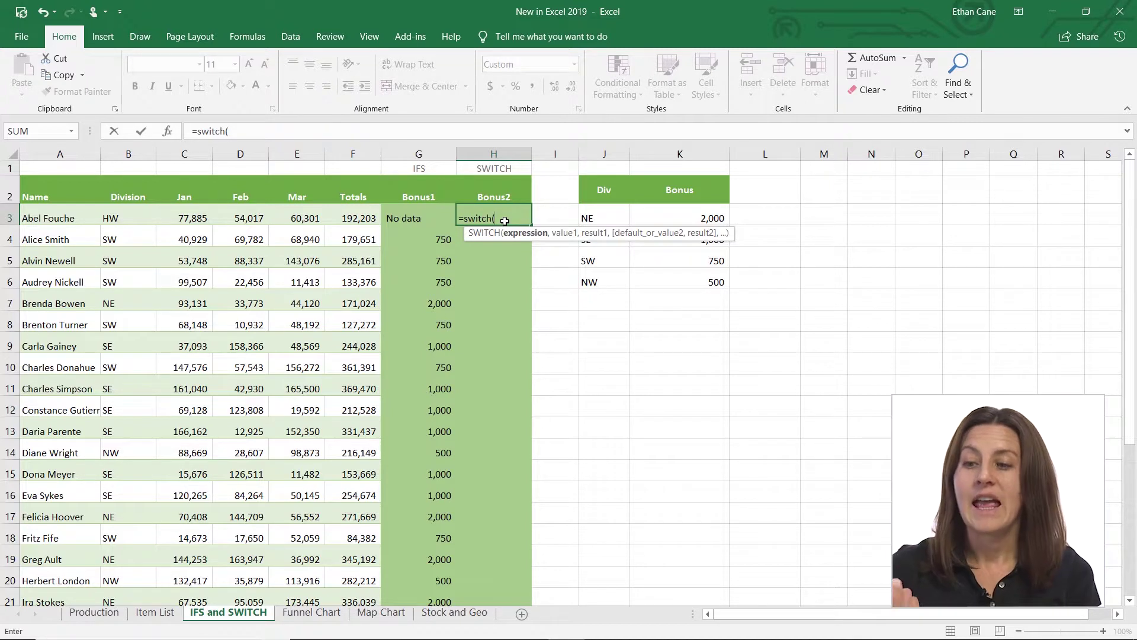
{"action": "left_click", "coordinate": [128, 215]}
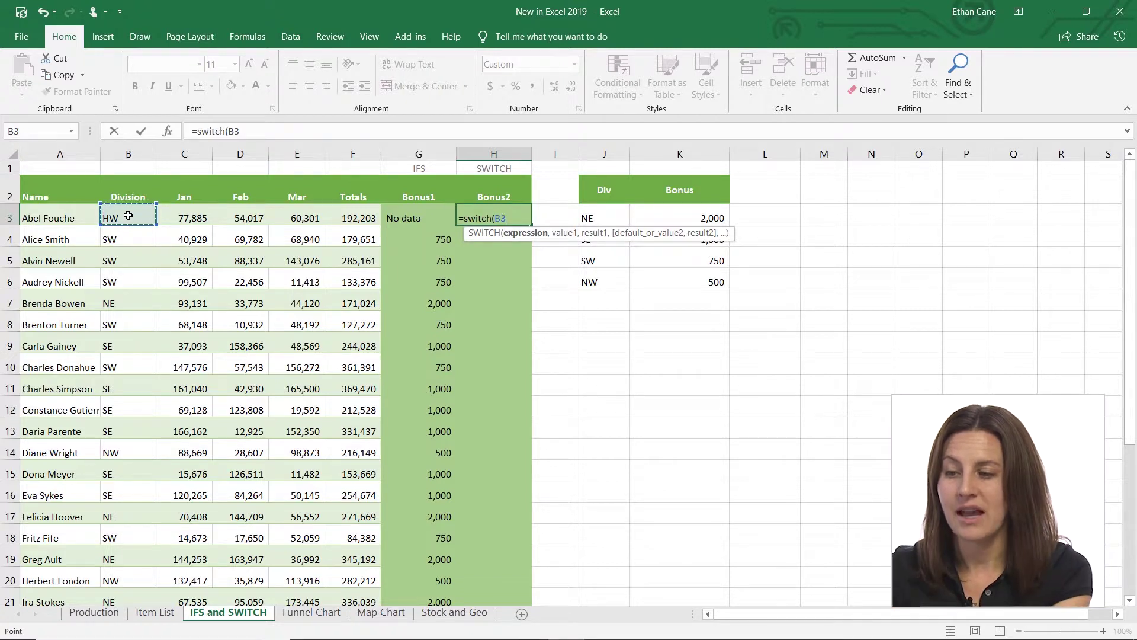
{"action": "type", "text": ","}
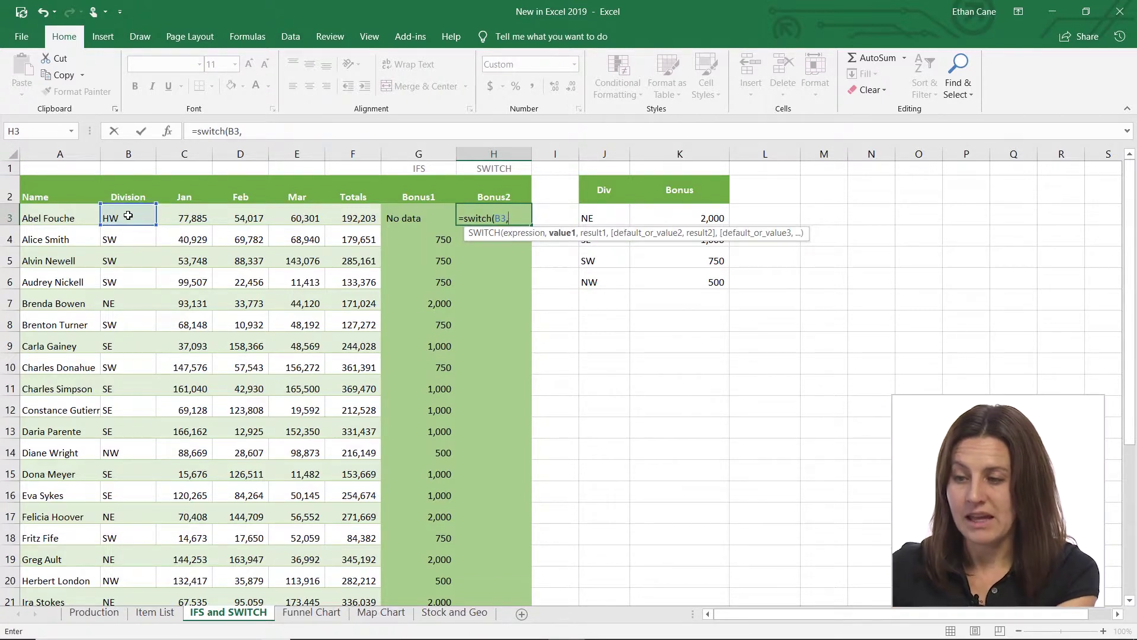
{"action": "type", "text": "\"NE\""}
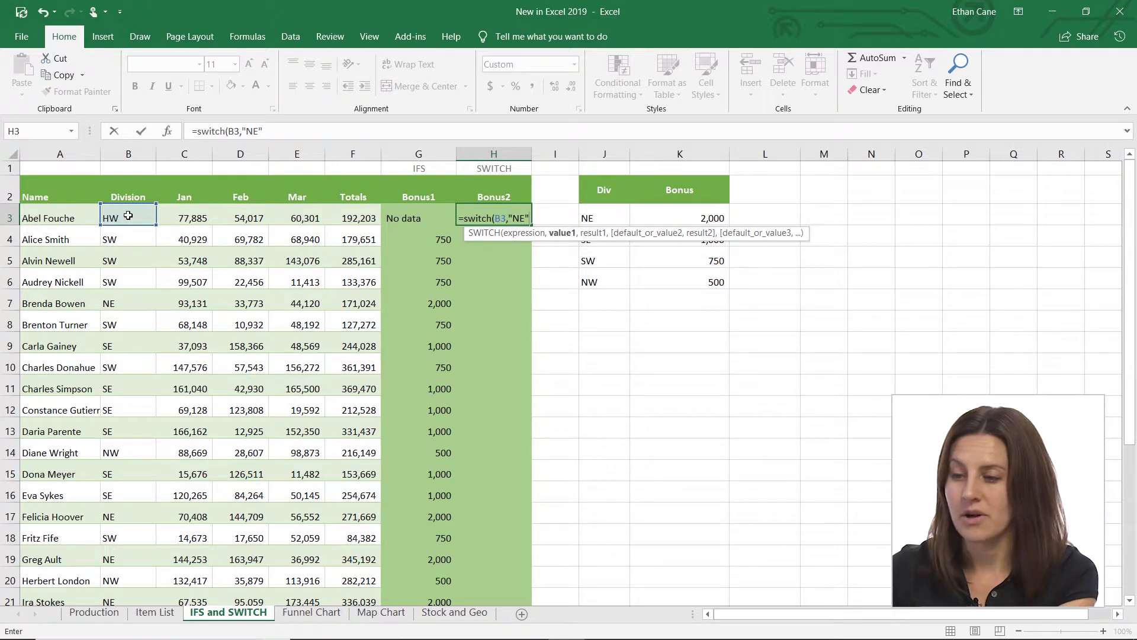
{"action": "type", "text": ",2000"}
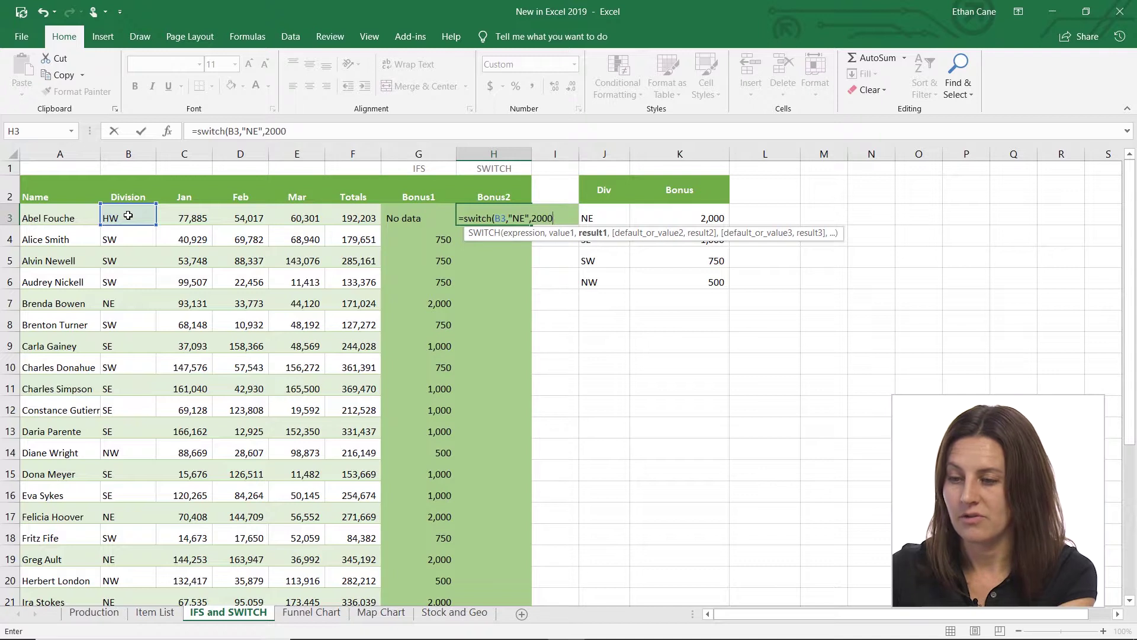
{"action": "type", "text": ","}
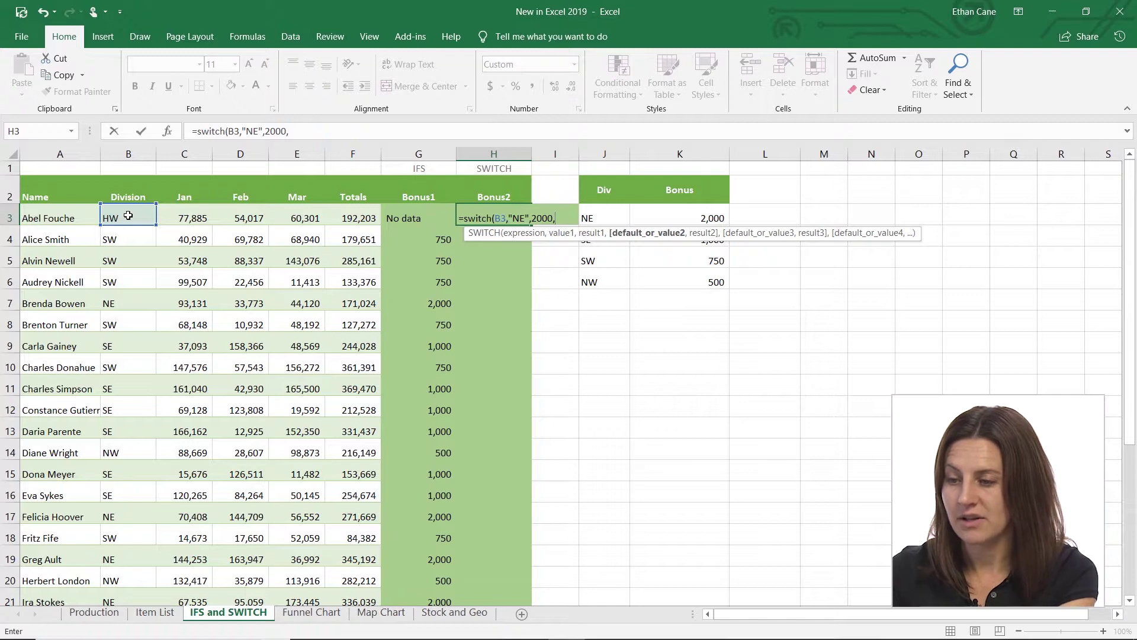
{"action": "type", "text": "\"SS"}
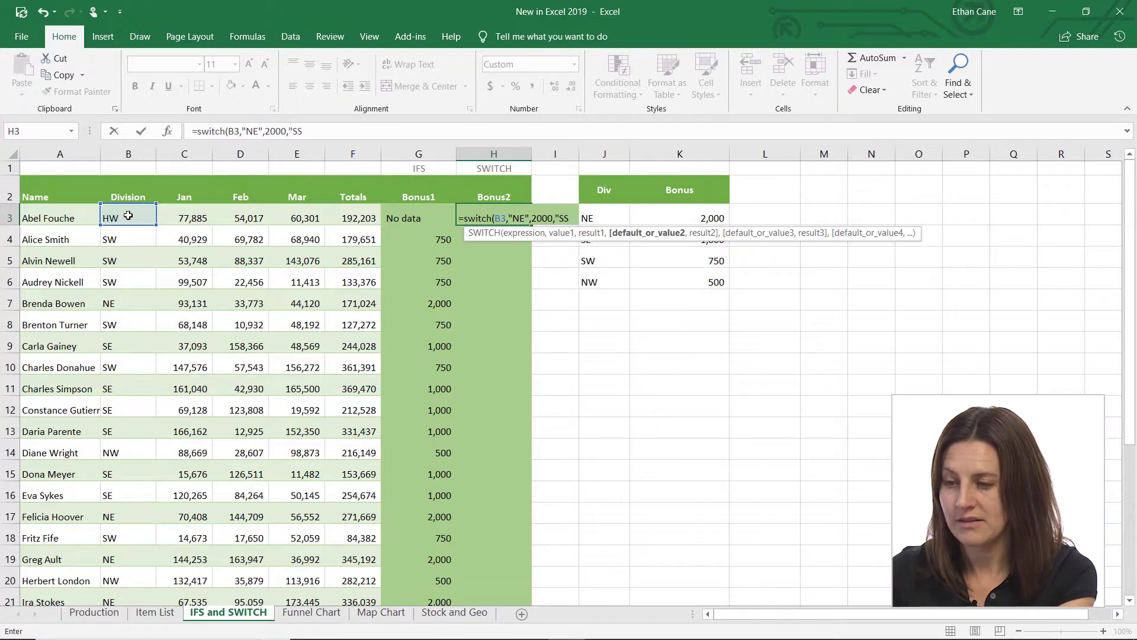
{"action": "key", "text": "BackSpace"}
{"action": "type", "text": "E"}
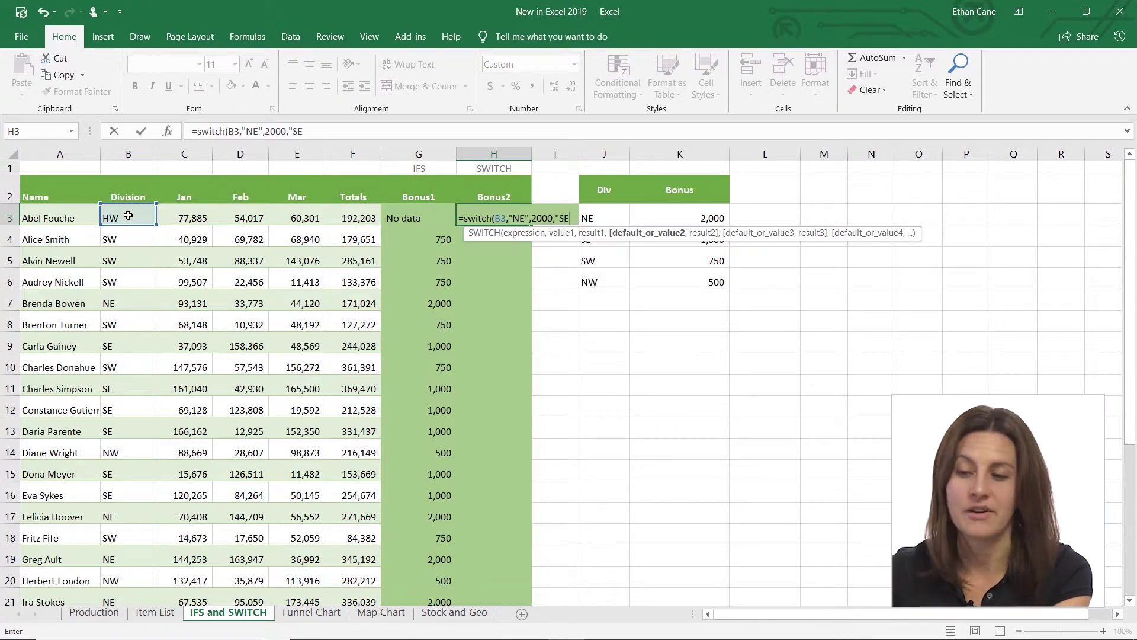
{"action": "type", "text": "\""}
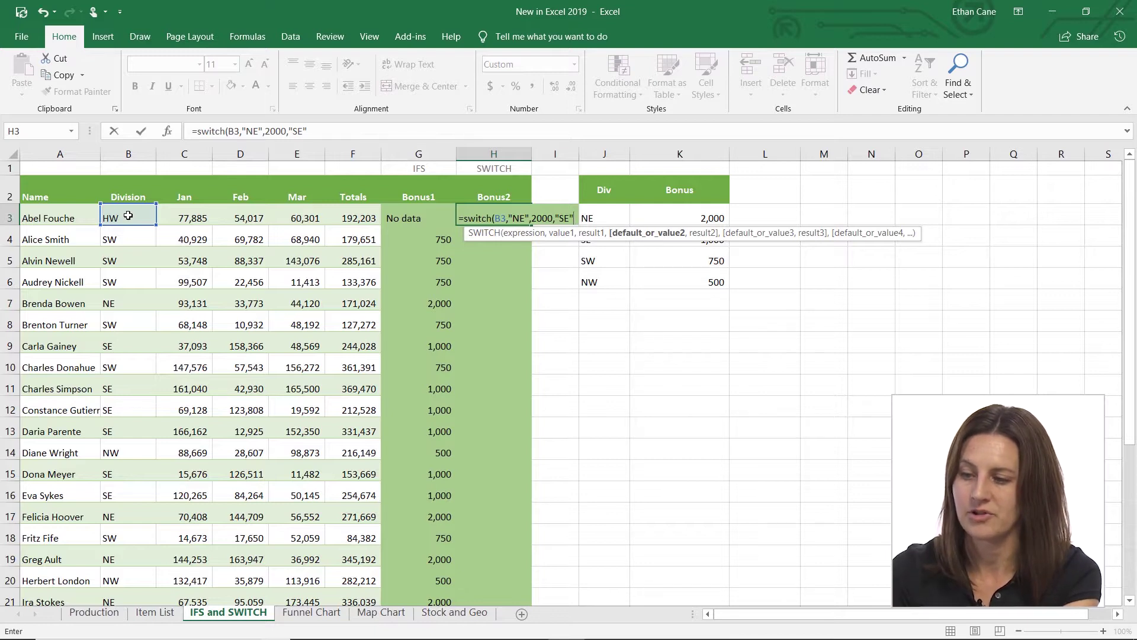
{"action": "type", "text": ","}
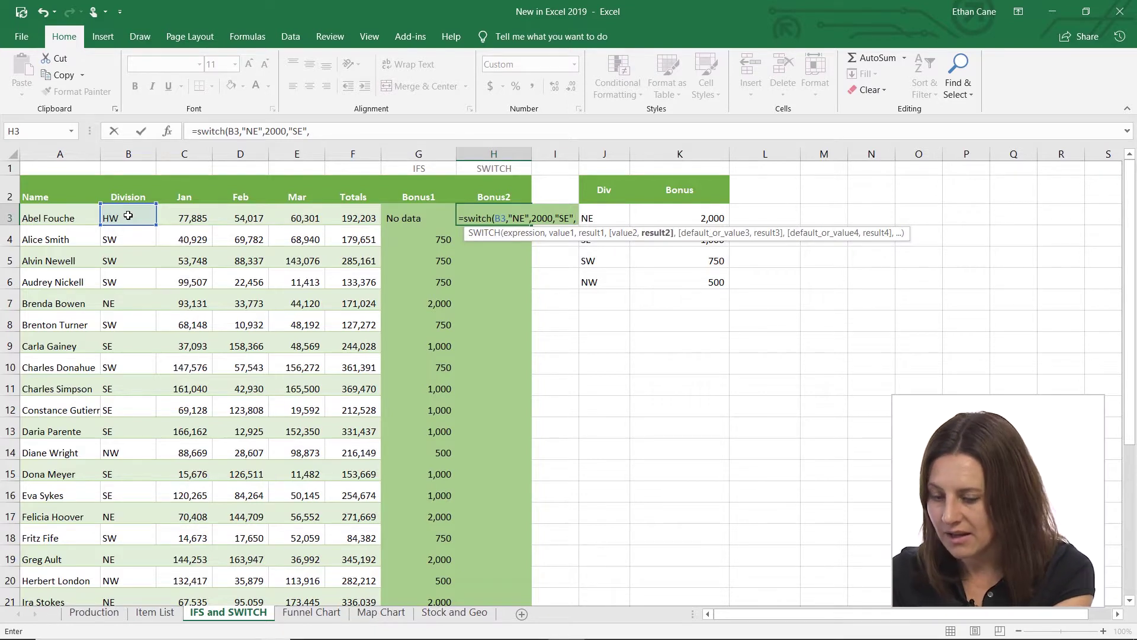
{"action": "type", "text": "1000"}
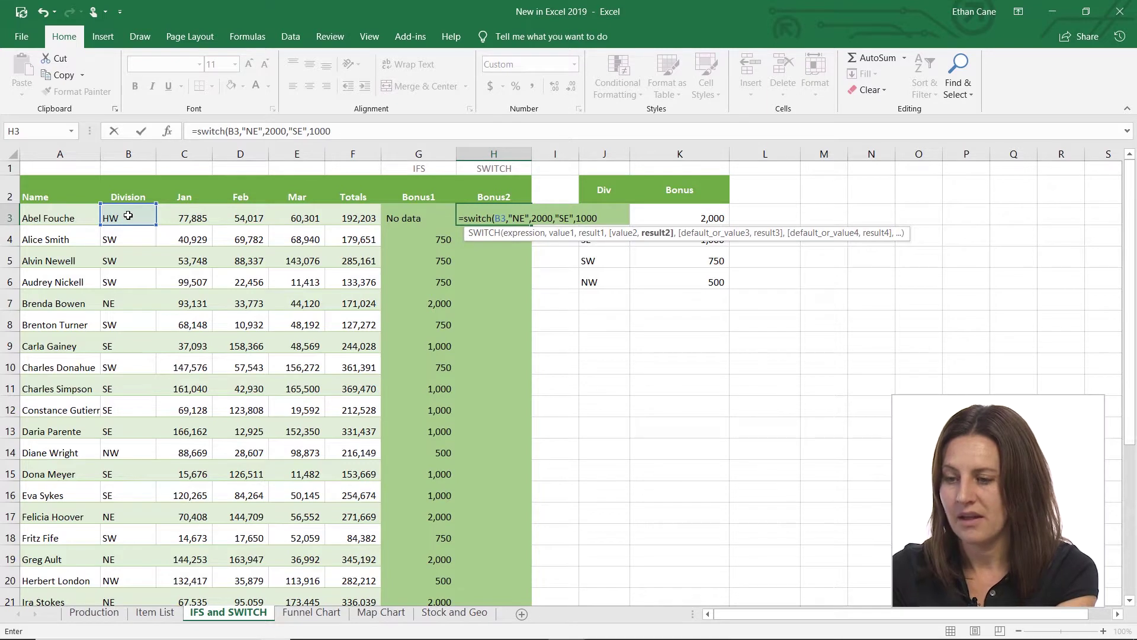
{"action": "type", "text": ",\""}
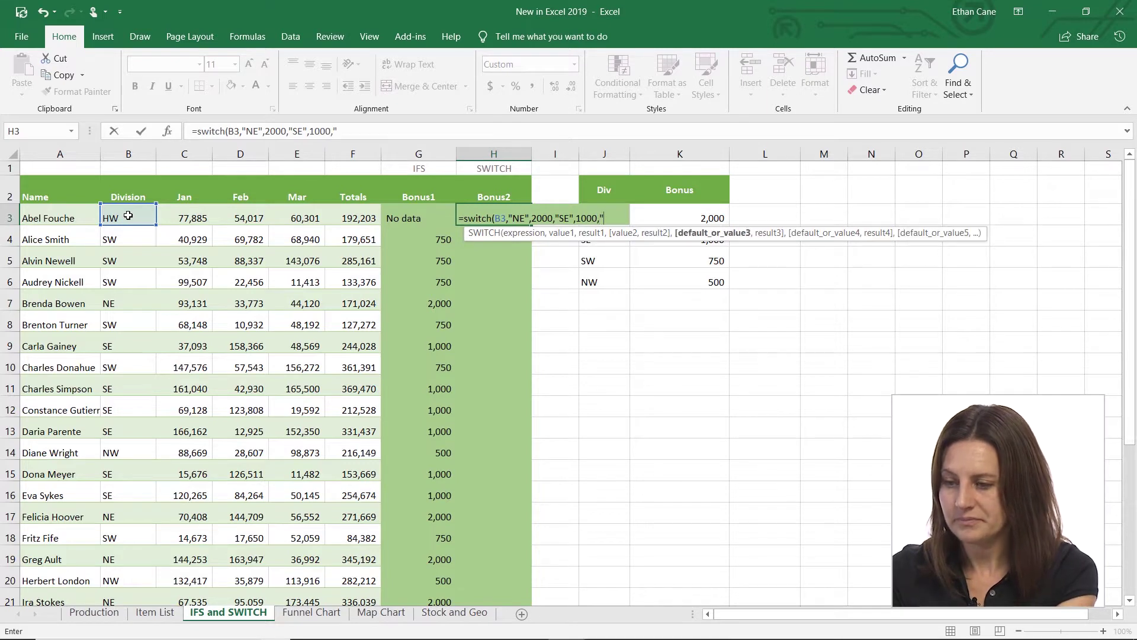
{"action": "type", "text": "SW"}
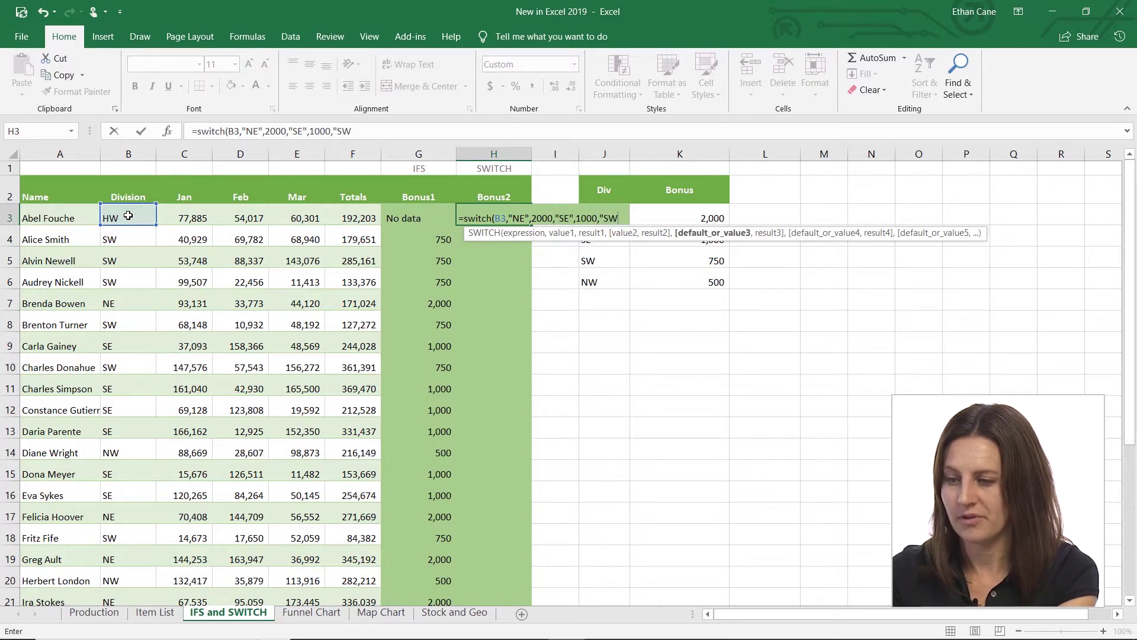
{"action": "type", "text": "\","}
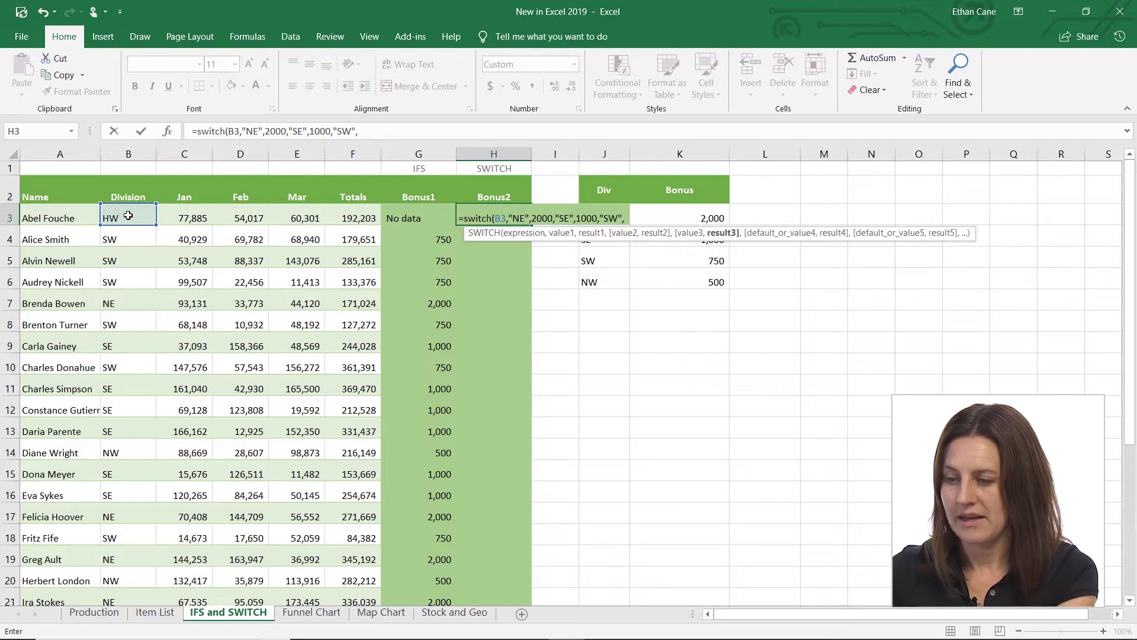
{"action": "type", "text": "750,"}
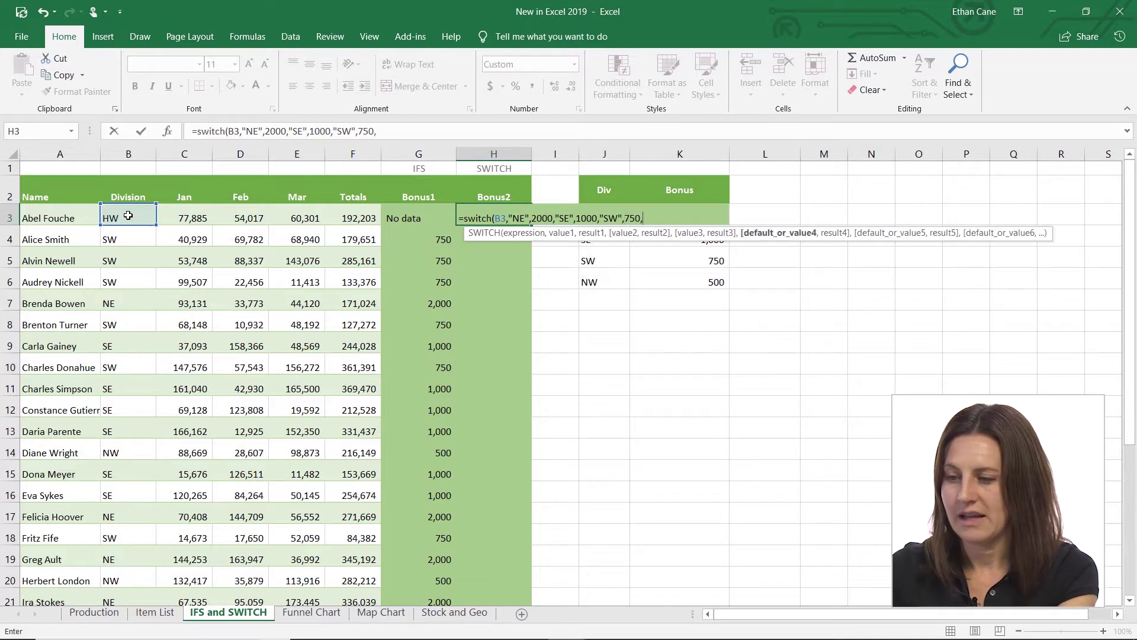
{"action": "type", "text": "\""}
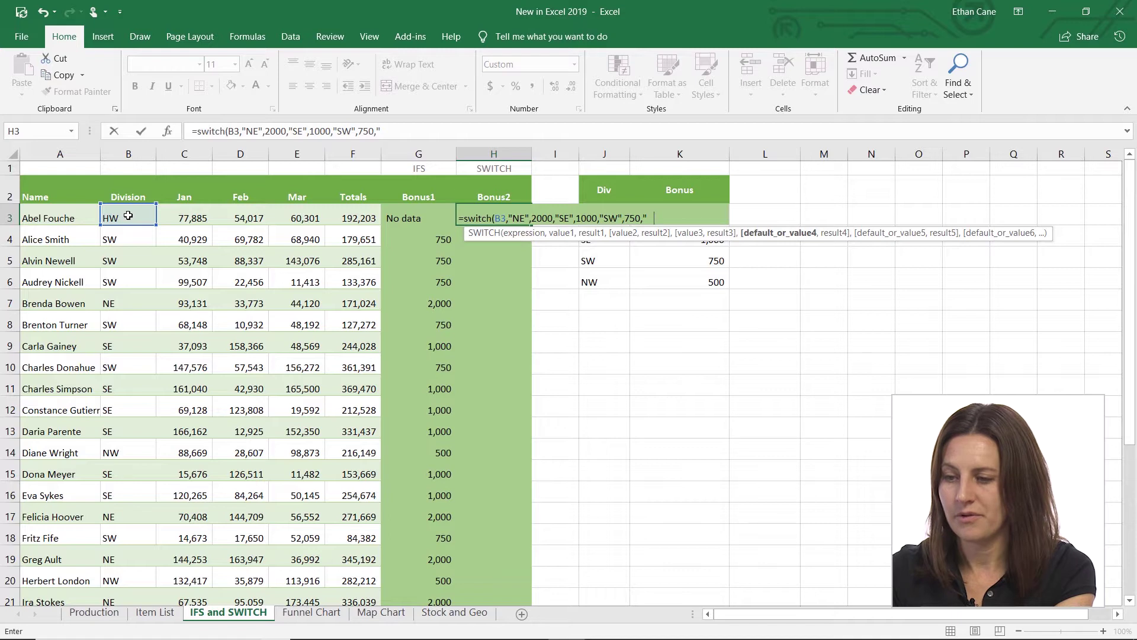
{"action": "type", "text": "NW\""}
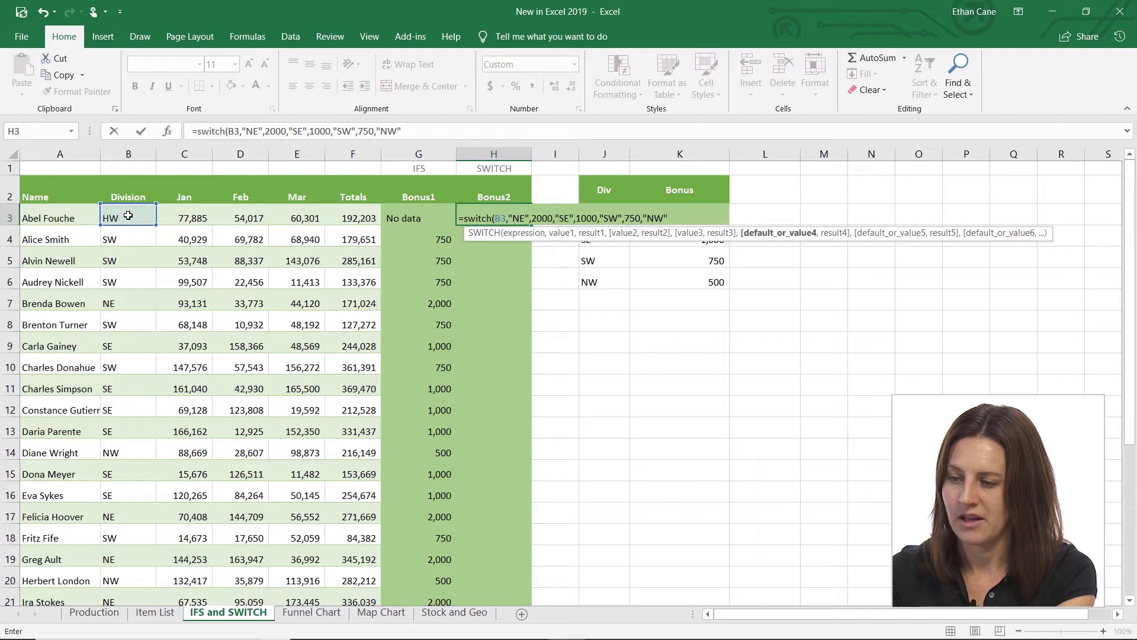
{"action": "type", "text": ","}
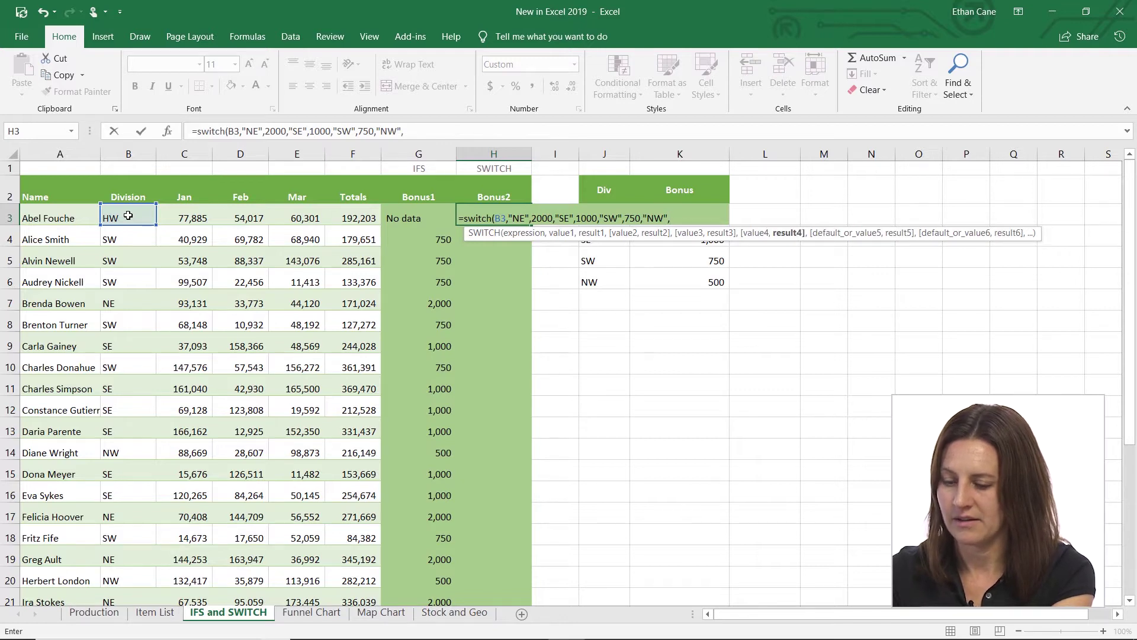
{"action": "type", "text": "500)"}
- Commit the H3 SWITCH formula and change B3's division back to NE
{"action": "key", "text": "Return"}
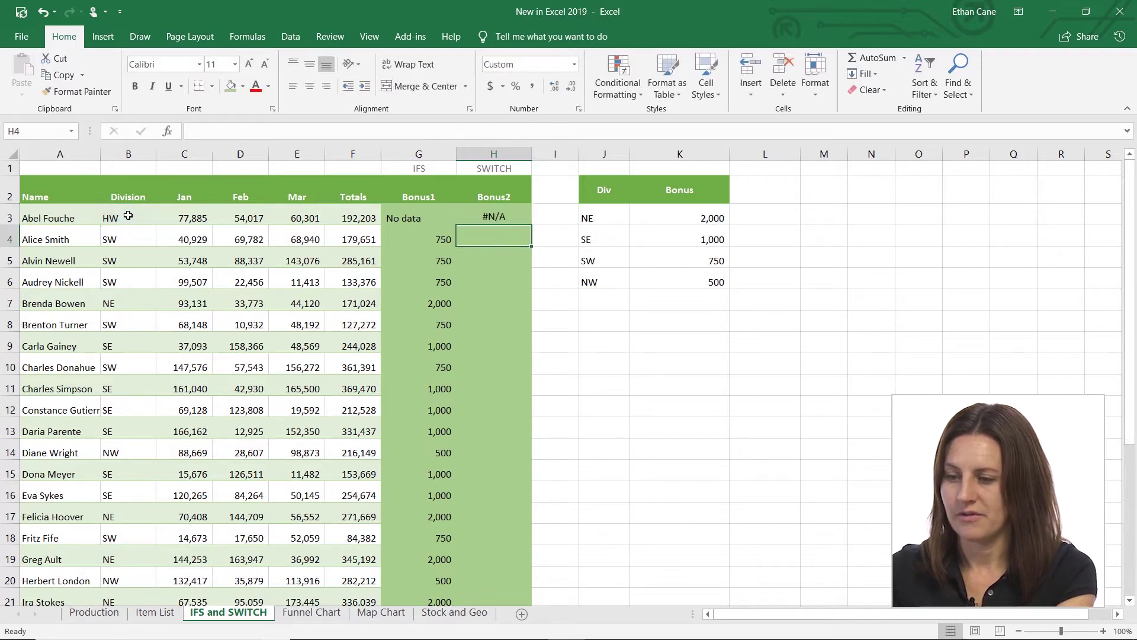
{"action": "key", "text": "Up"}
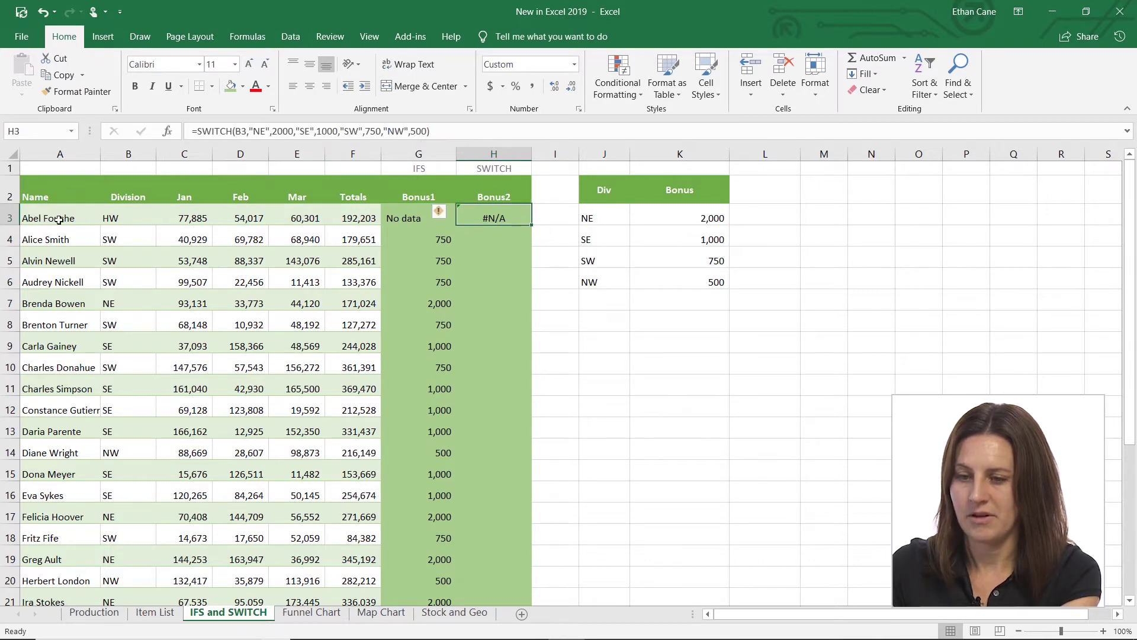
{"action": "left_click", "coordinate": [133, 221]}
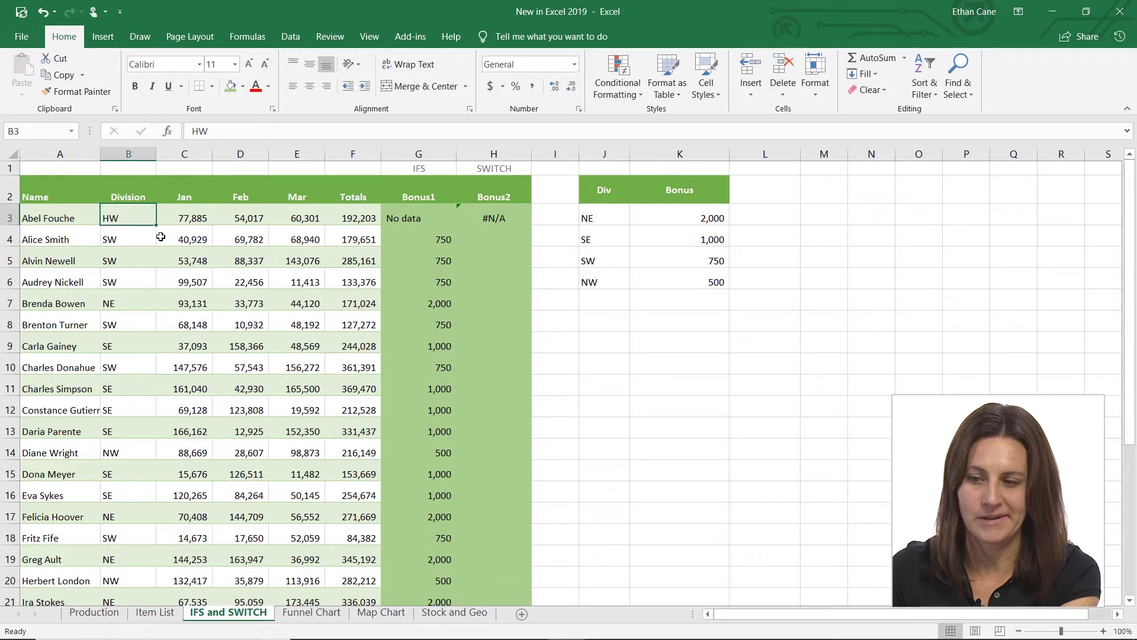
{"action": "type", "text": "NE"}
{"action": "key", "text": "Return"}
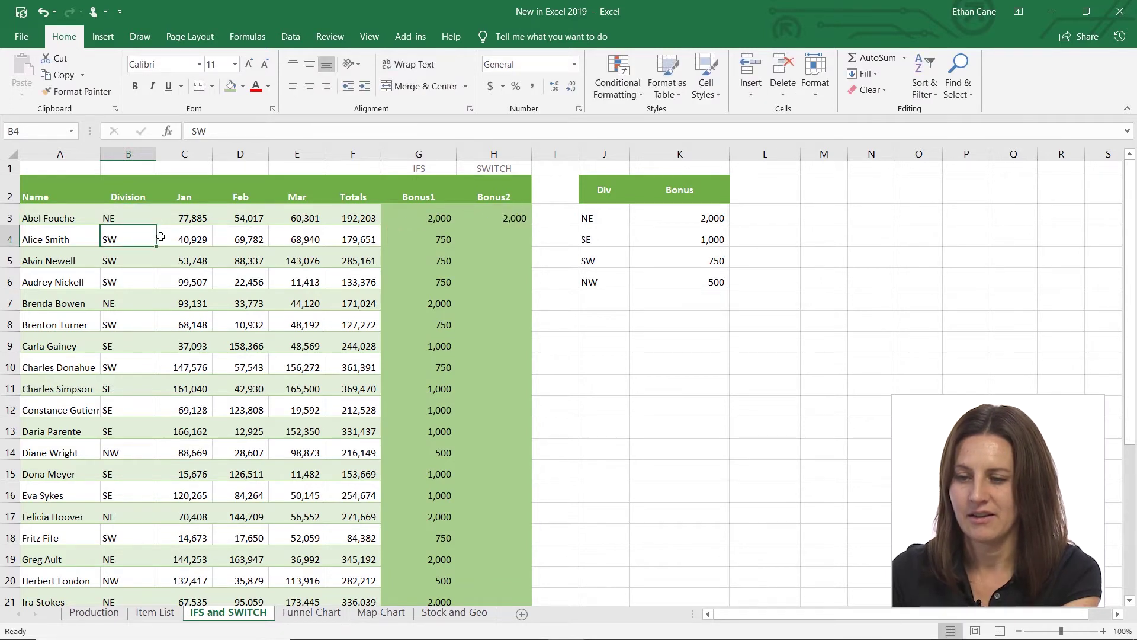
{"action": "key", "text": "Up"}
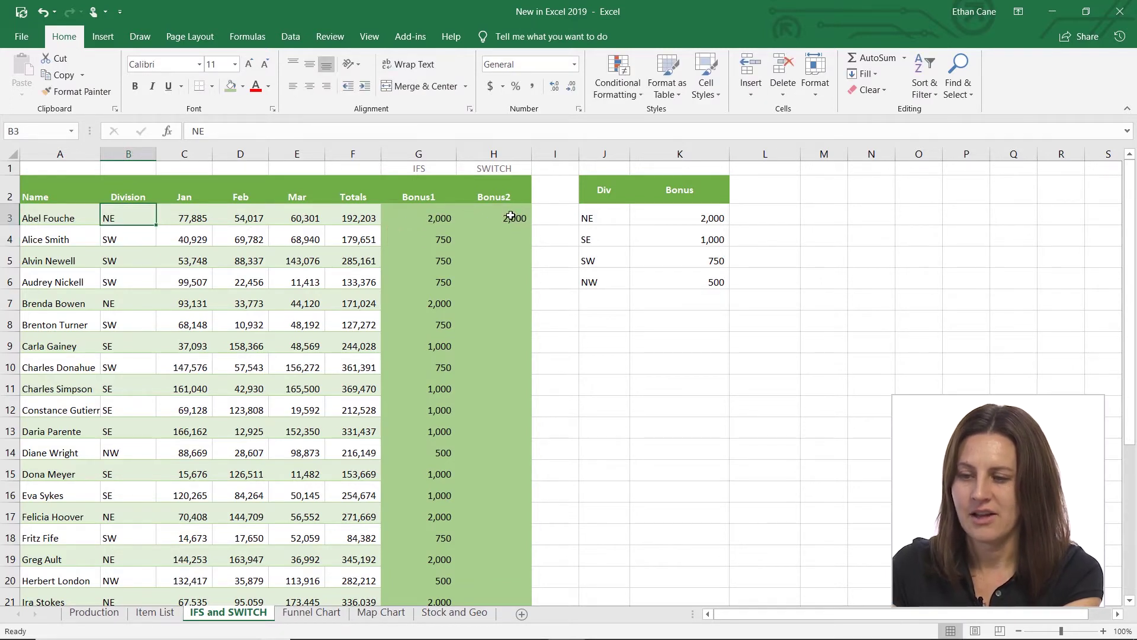
- Fill the H3 SWITCH formula down the Bonus2 column and check H6
{"action": "left_click", "coordinate": [512, 217]}
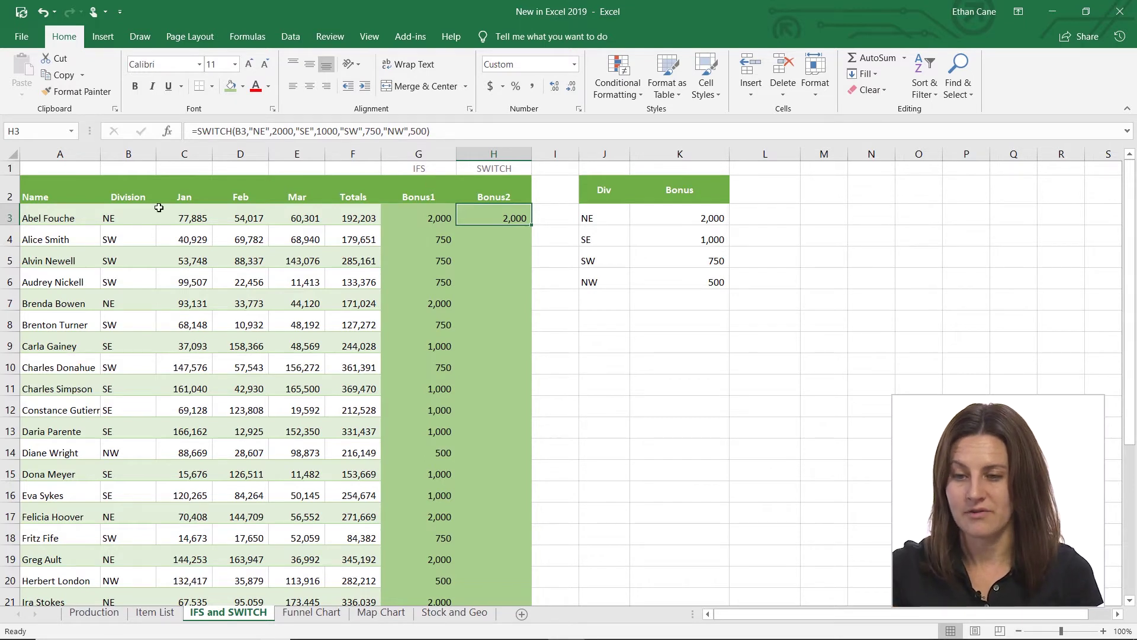
{"action": "double_click", "coordinate": [534, 224]}
{"action": "left_click", "coordinate": [508, 280]}
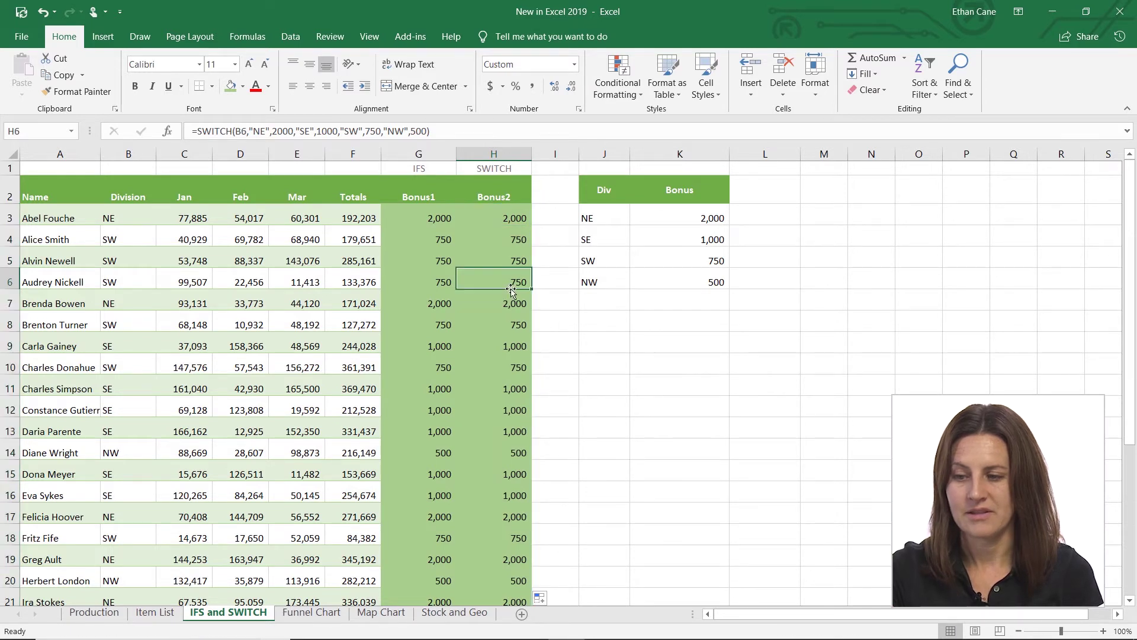